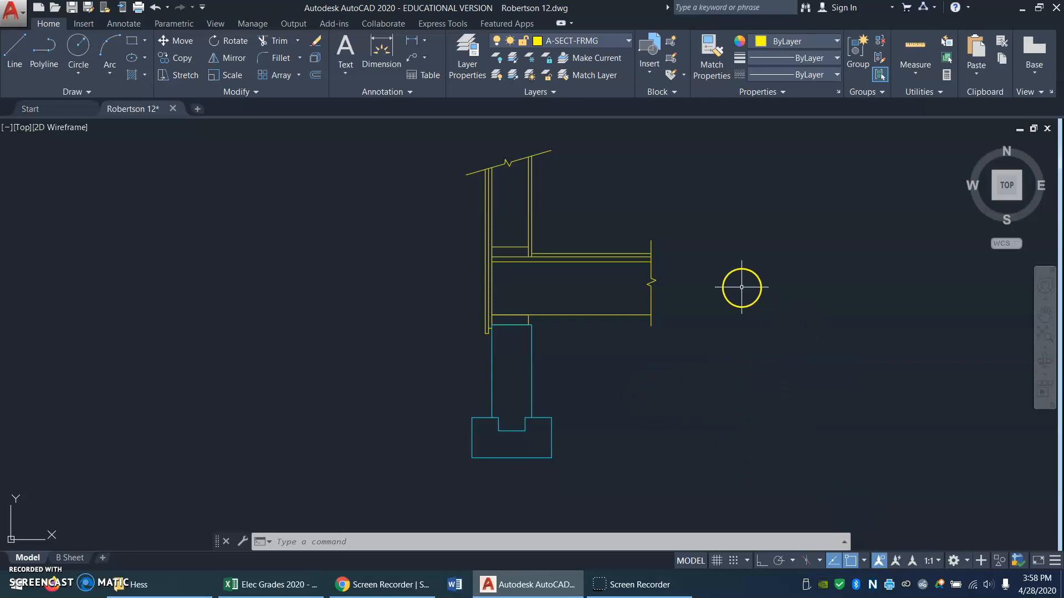
# Check which running object snap modes are enabled for drawing.
pyautogui.click(865, 561)
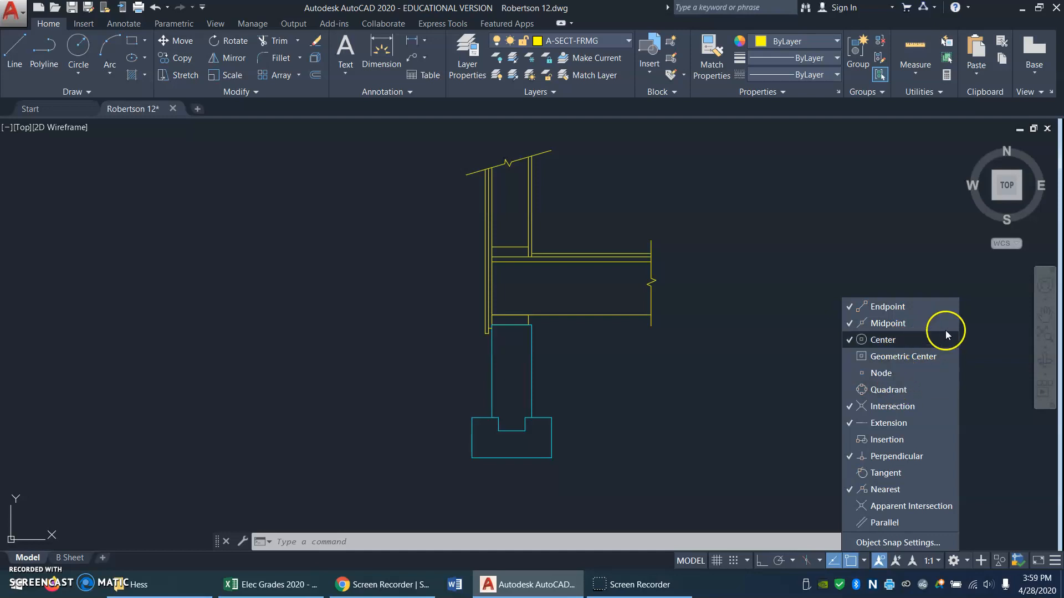
pyautogui.click(850, 324)
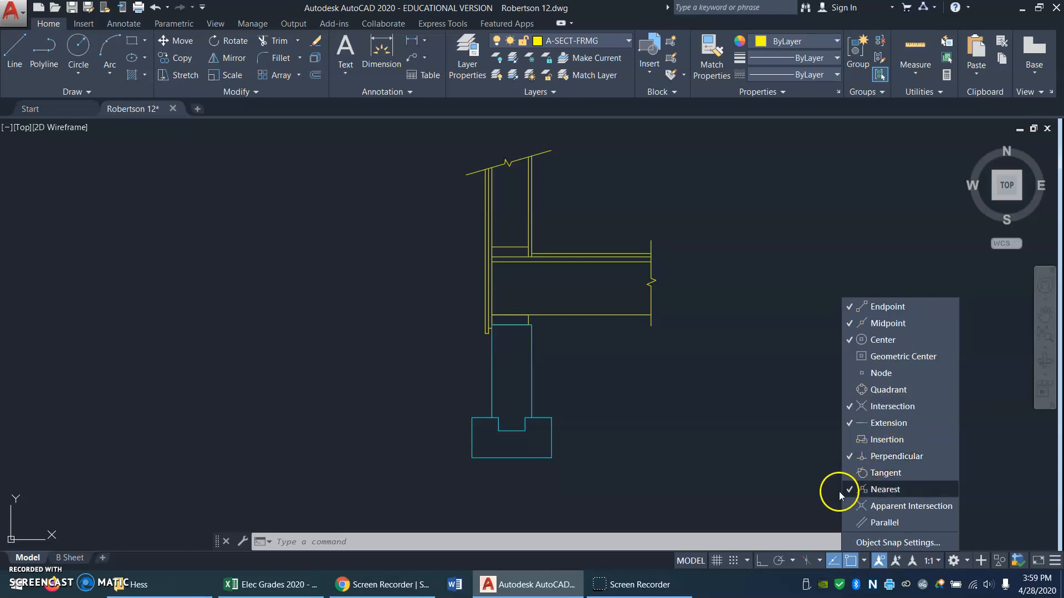
pyautogui.click(779, 461)
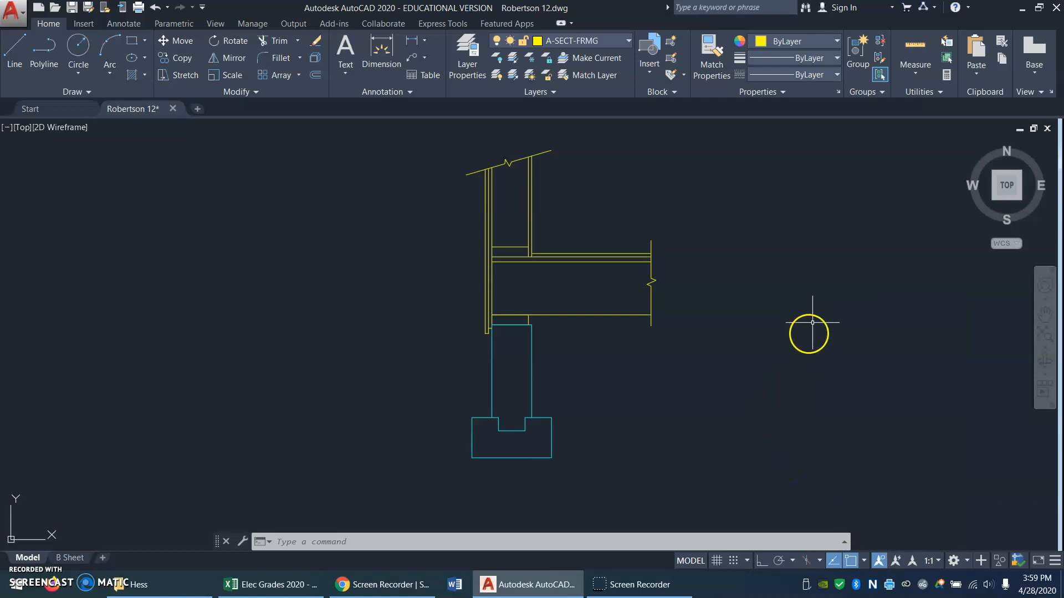
# Draw a slightly slanted practice line in the empty space beside the floor framing's break line.
pyautogui.write('z')
pyautogui.press('Return')
pyautogui.click(610, 370)
pyautogui.click(836, 214)
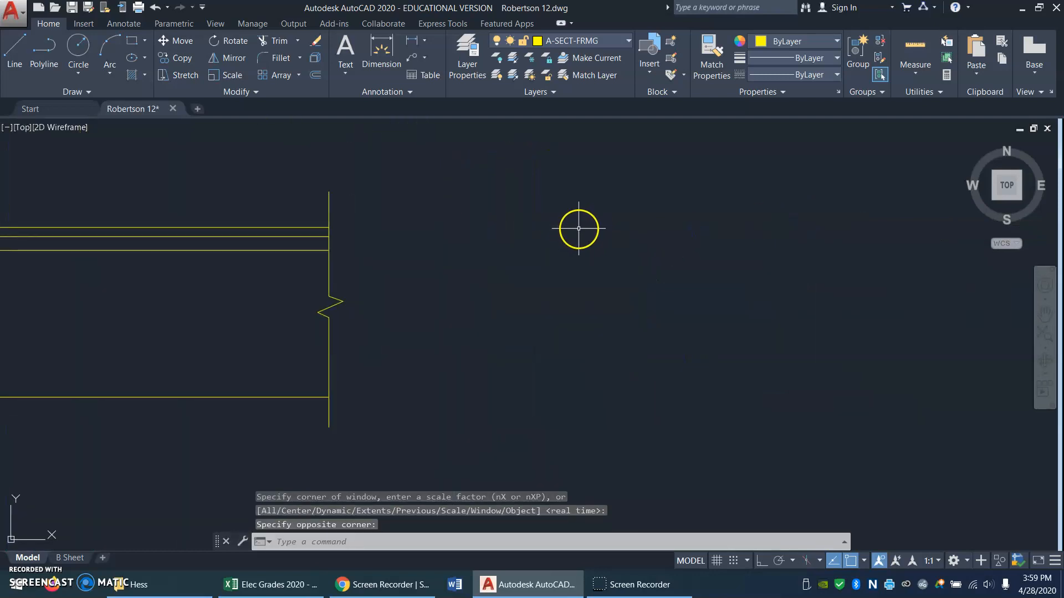
pyautogui.write('l')
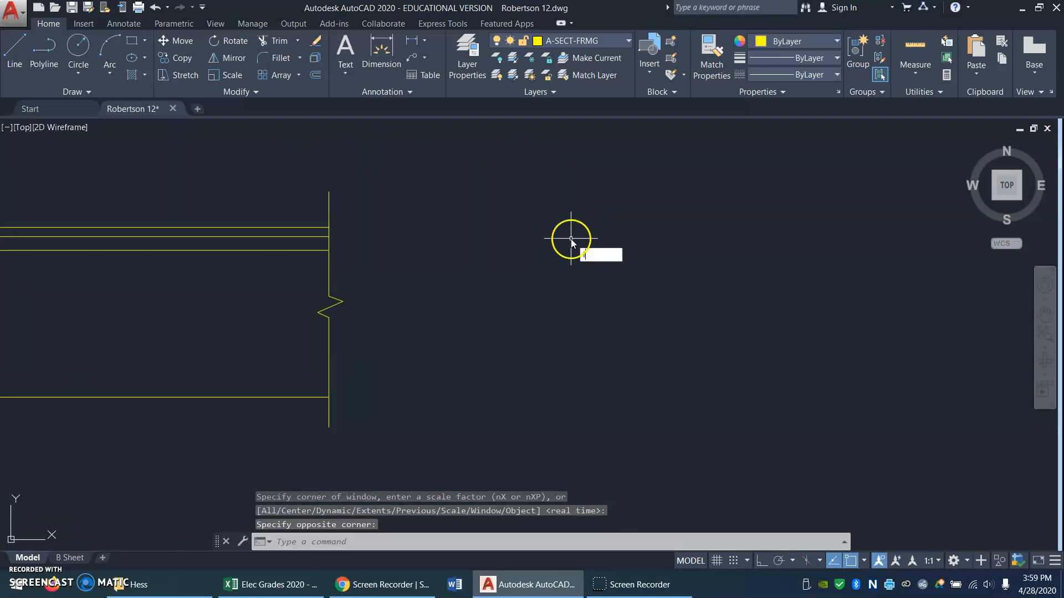
pyautogui.press('Return')
pyautogui.click(537, 199)
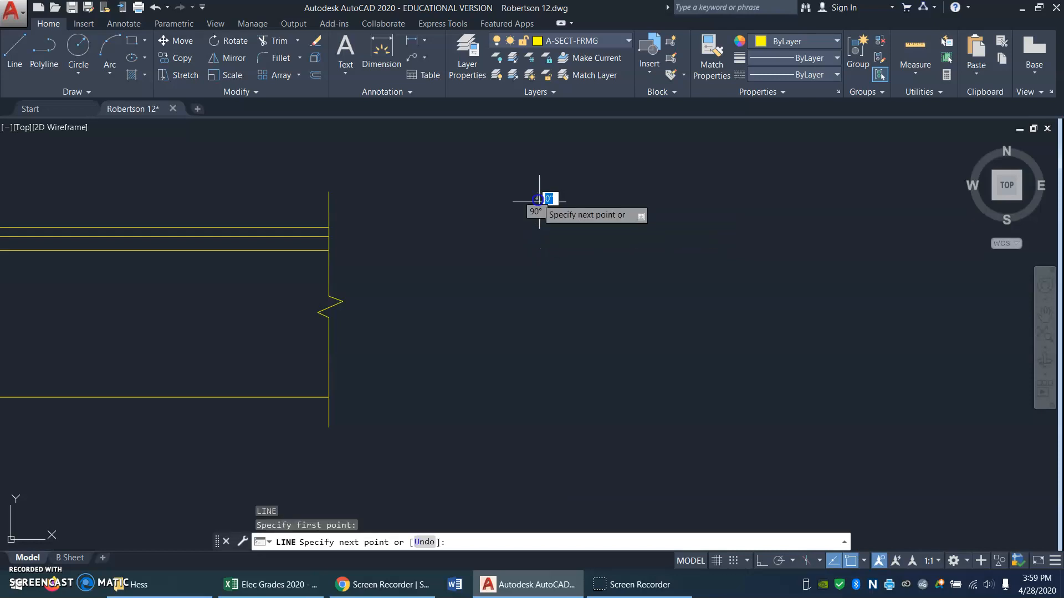
pyautogui.click(564, 440)
pyautogui.press('Return')
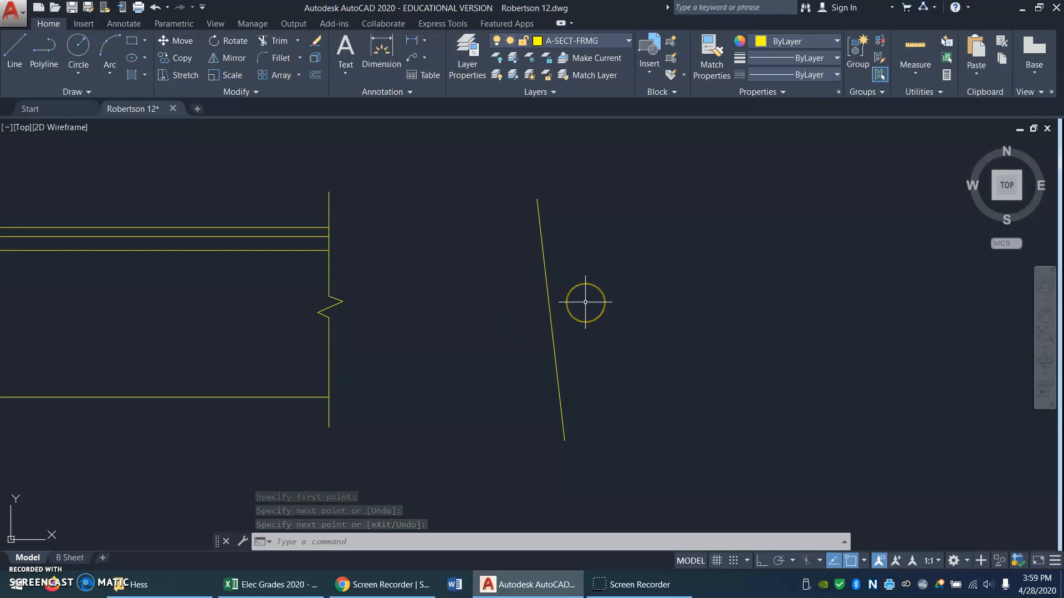
# Draw a three-segment zigzag across the middle of the slanted line, with legs about 1 7/16, 2 5/8 and 1 3/16 inches long.
pyautogui.write('l')
pyautogui.press('Return')
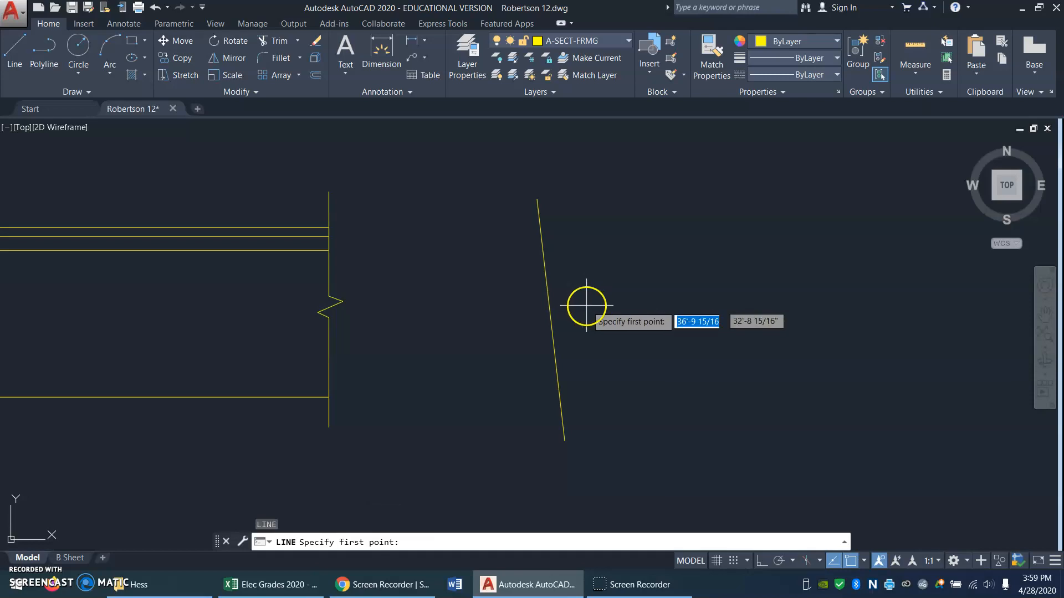
pyautogui.click(548, 300)
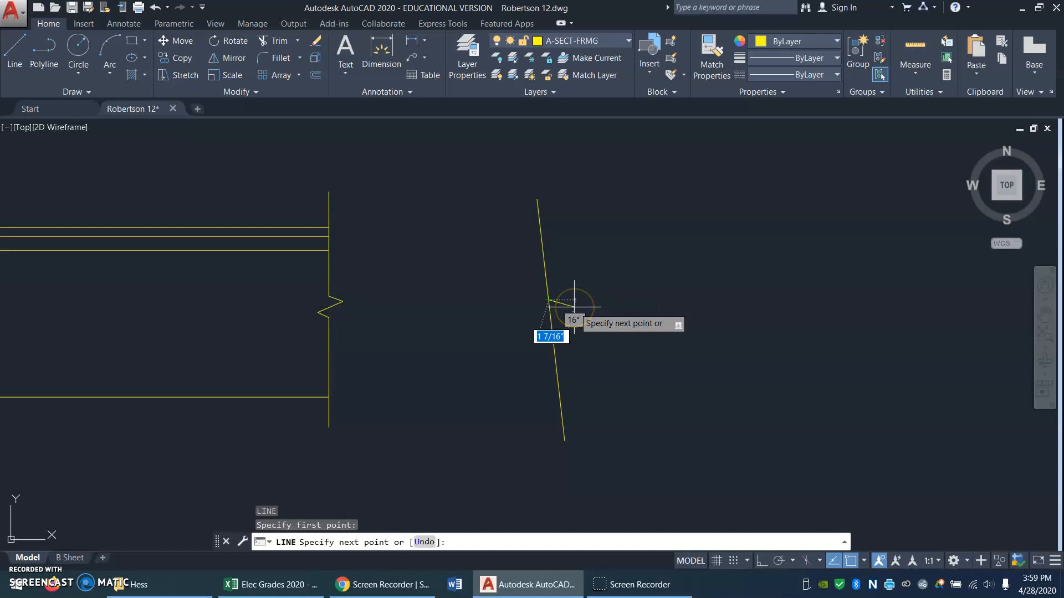
pyautogui.click(573, 307)
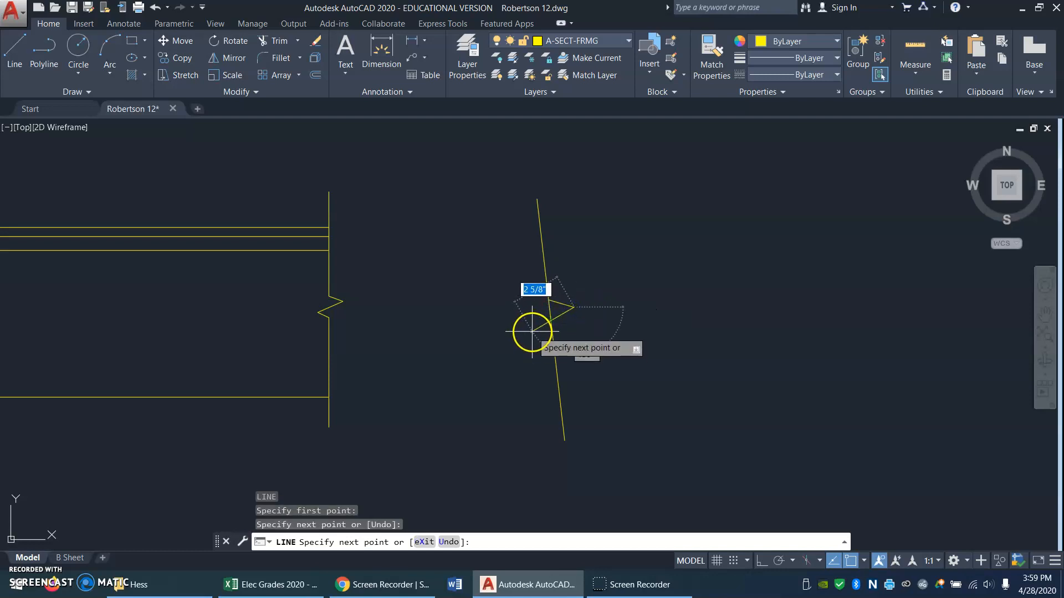
pyautogui.click(551, 318)
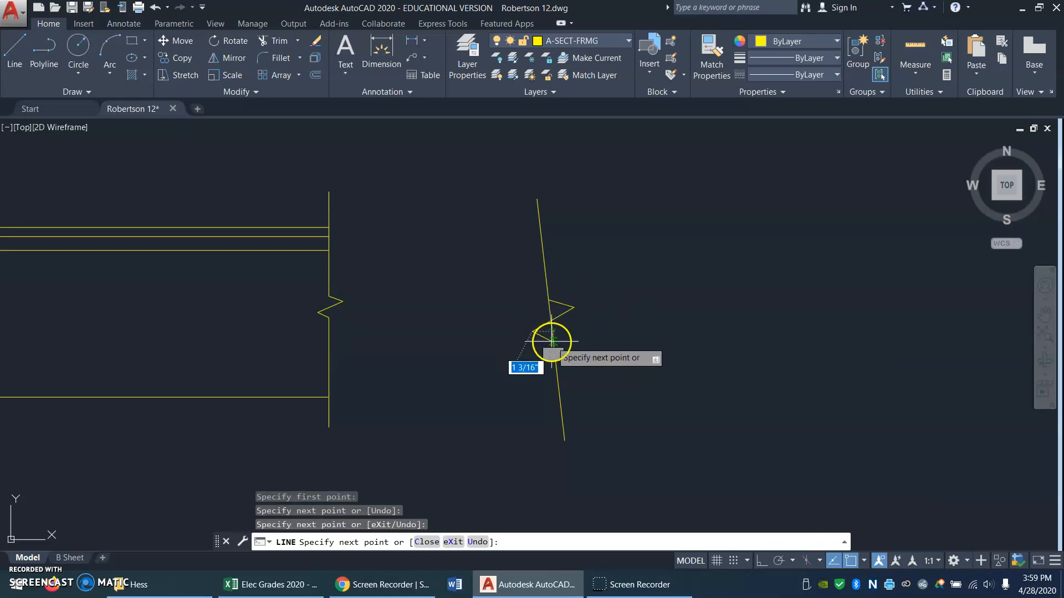
pyautogui.click(552, 337)
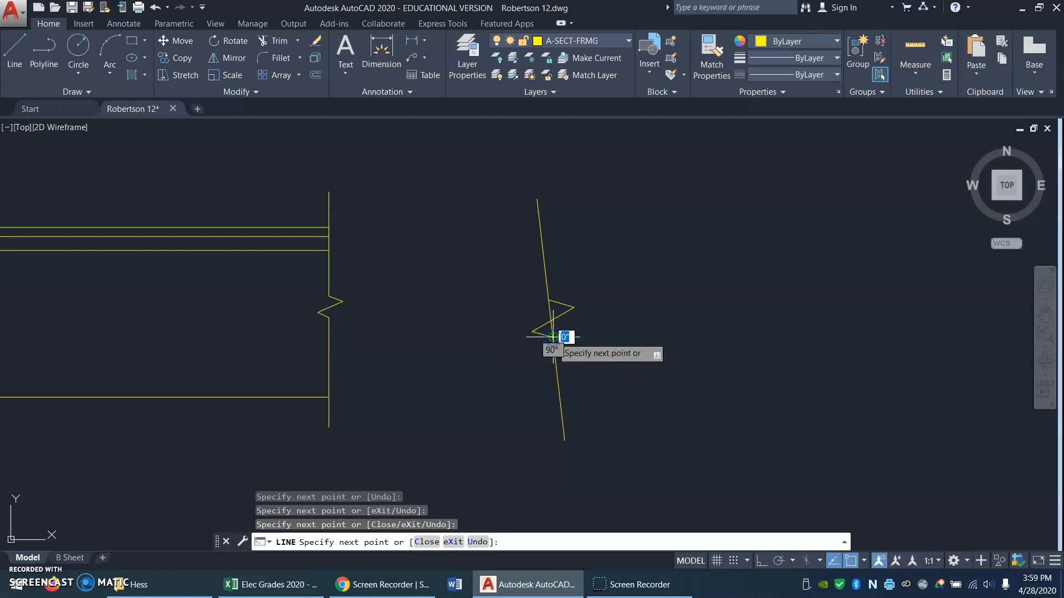
pyautogui.press('Return')
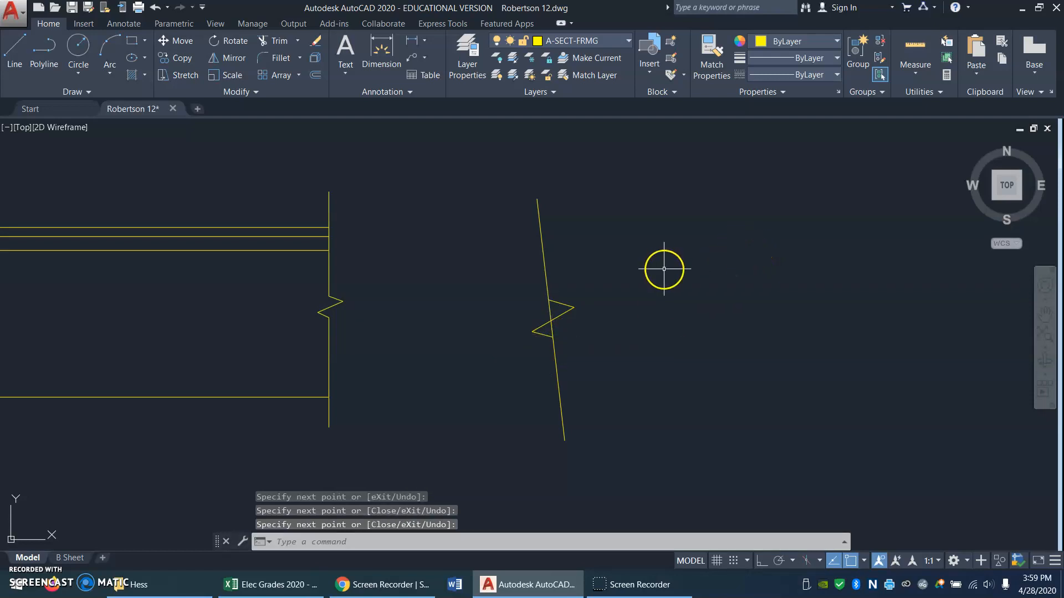
# Trim the slanted line's middle portion between the zigzag's two outer segments to form a break symbol.
pyautogui.click(283, 41)
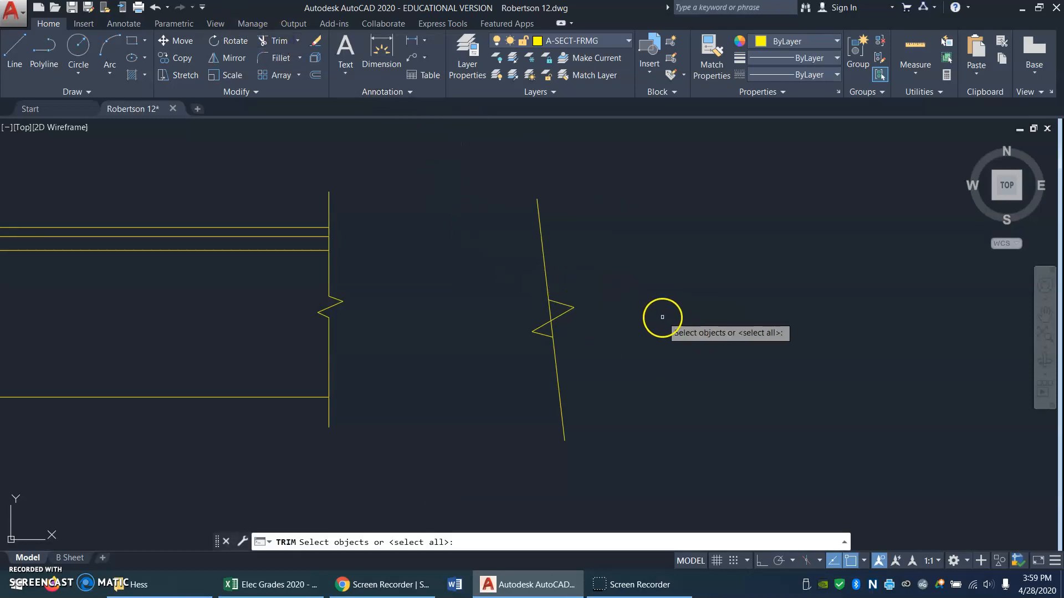
pyautogui.click(561, 303)
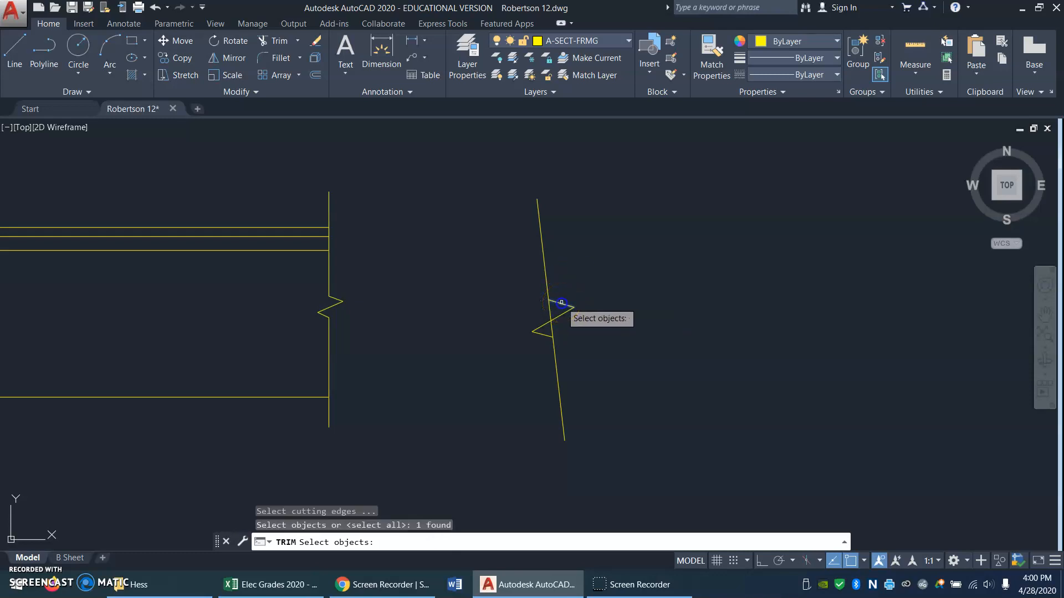
pyautogui.click(543, 335)
pyautogui.press('Return')
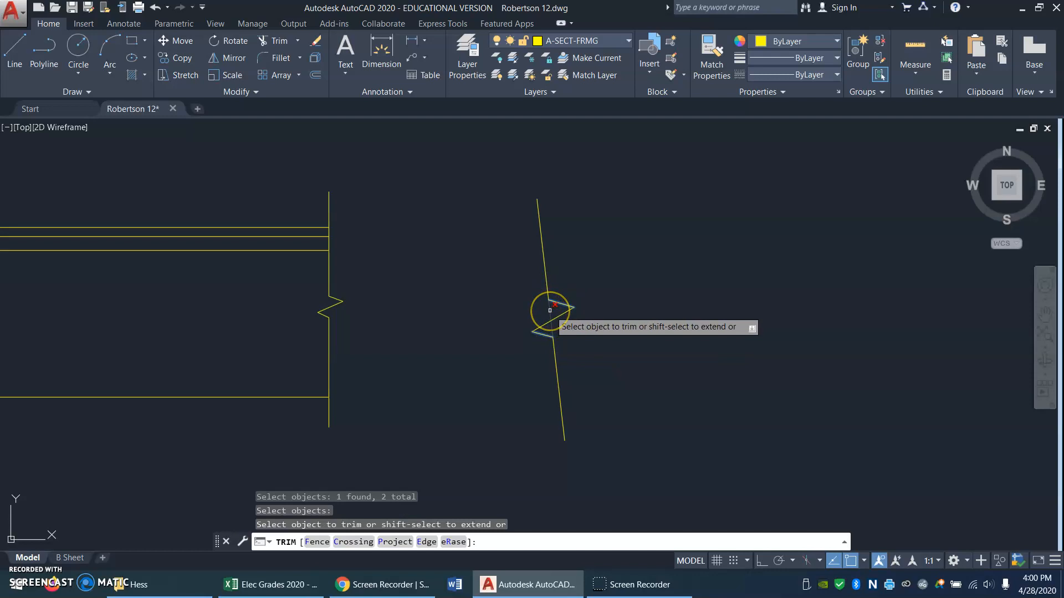
pyautogui.click(550, 311)
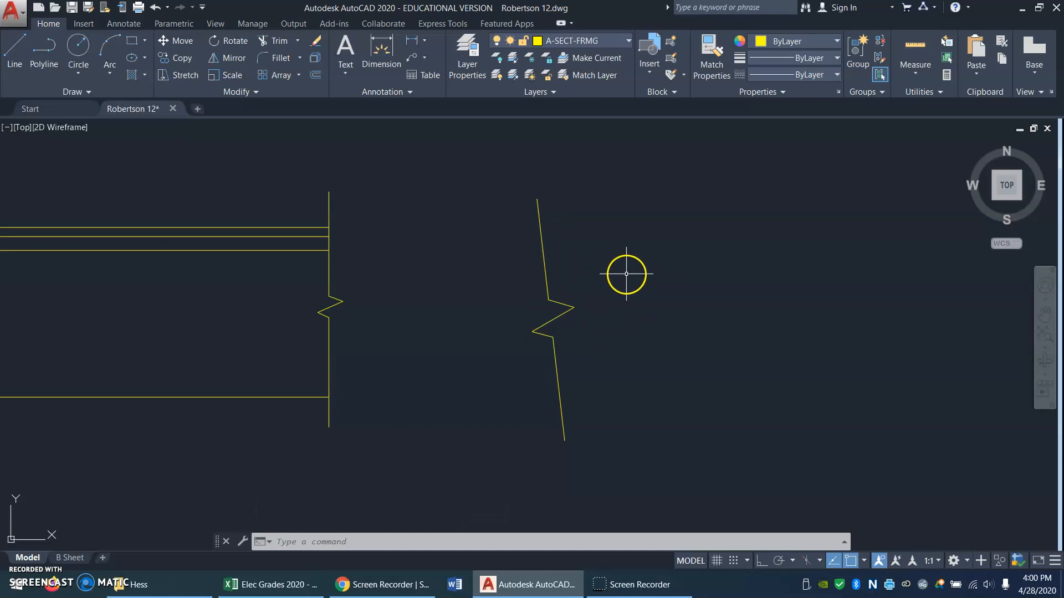
# Erase the whole practice break line and restore the previous view of the wall section.
pyautogui.press('Return')
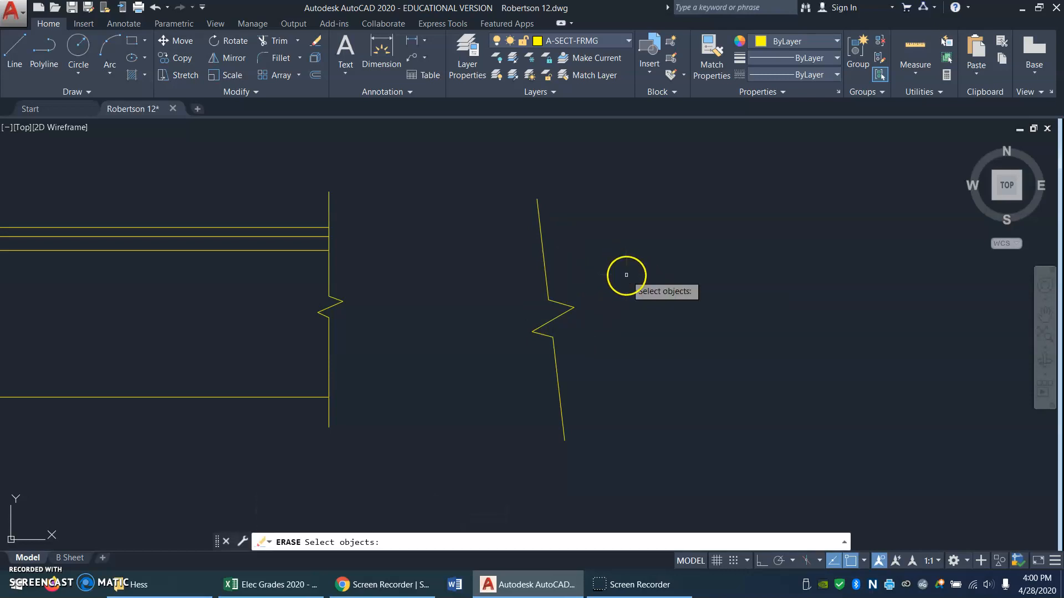
pyautogui.click(630, 266)
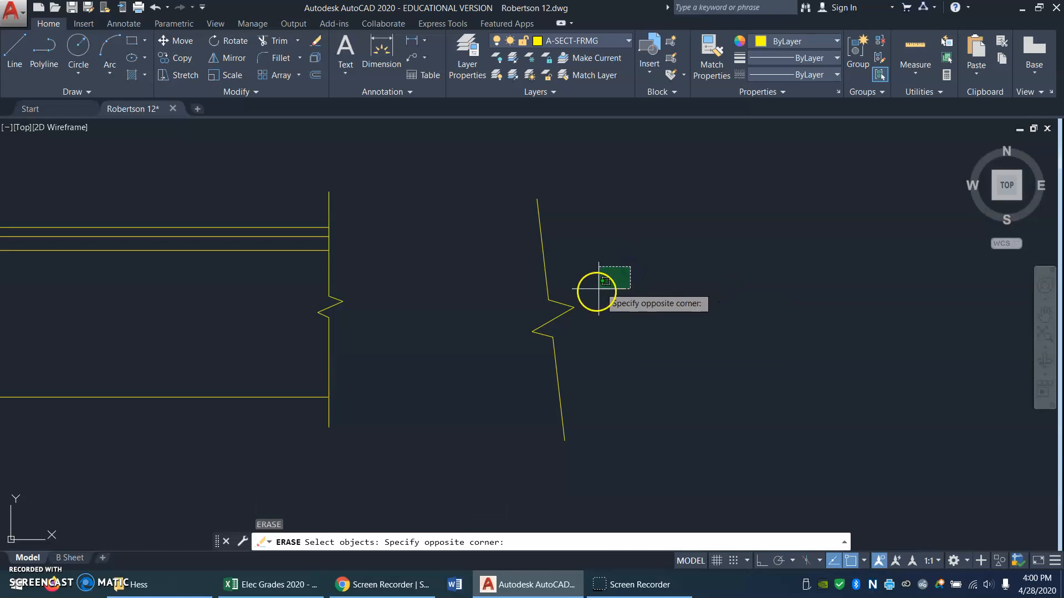
pyautogui.click(498, 376)
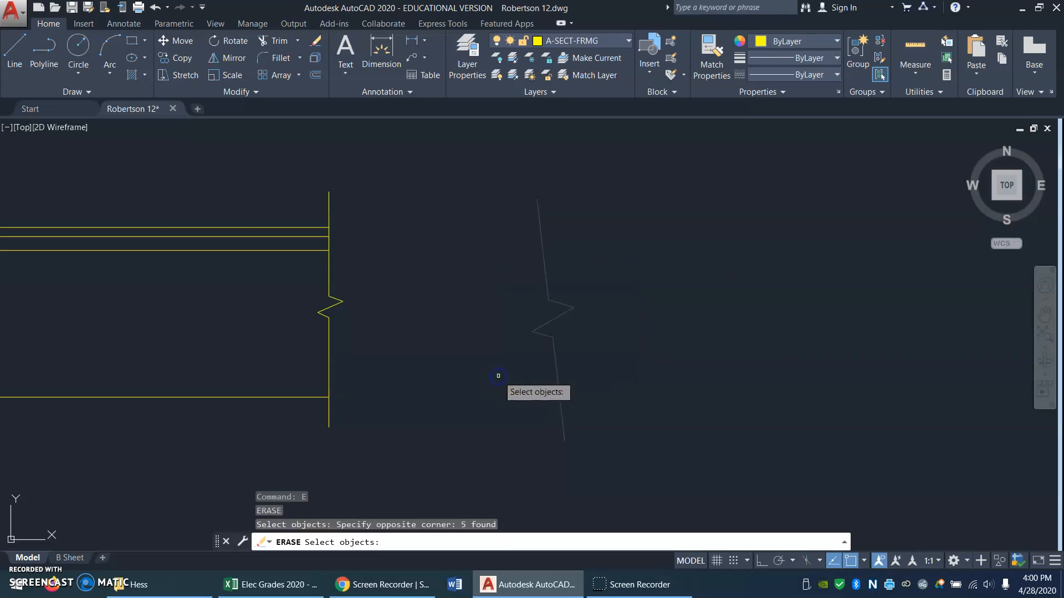
pyautogui.press('Return')
pyautogui.write('z')
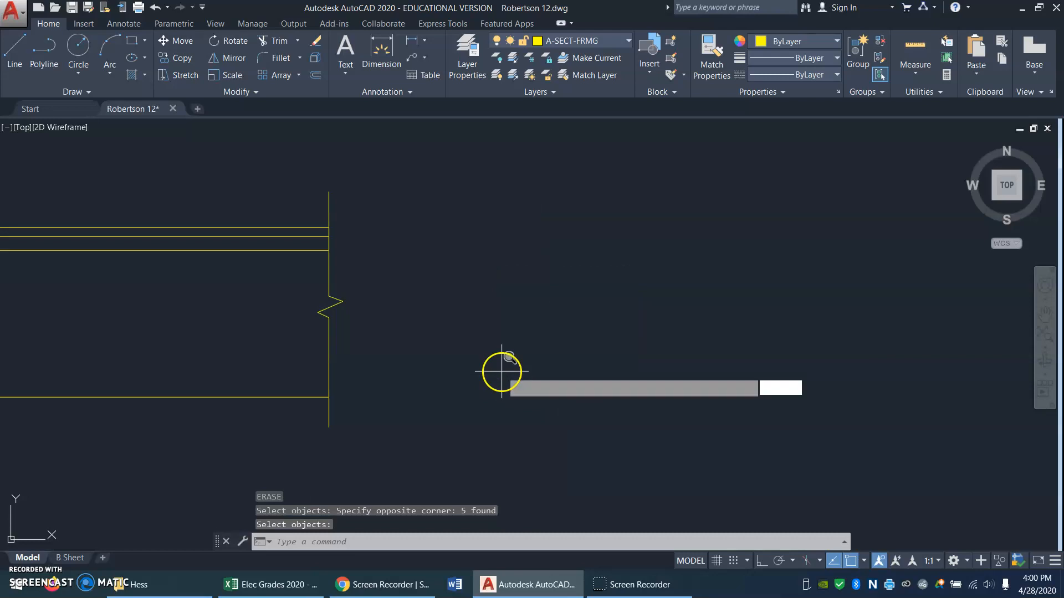
pyautogui.press('Return')
pyautogui.write('p')
pyautogui.press('Return')
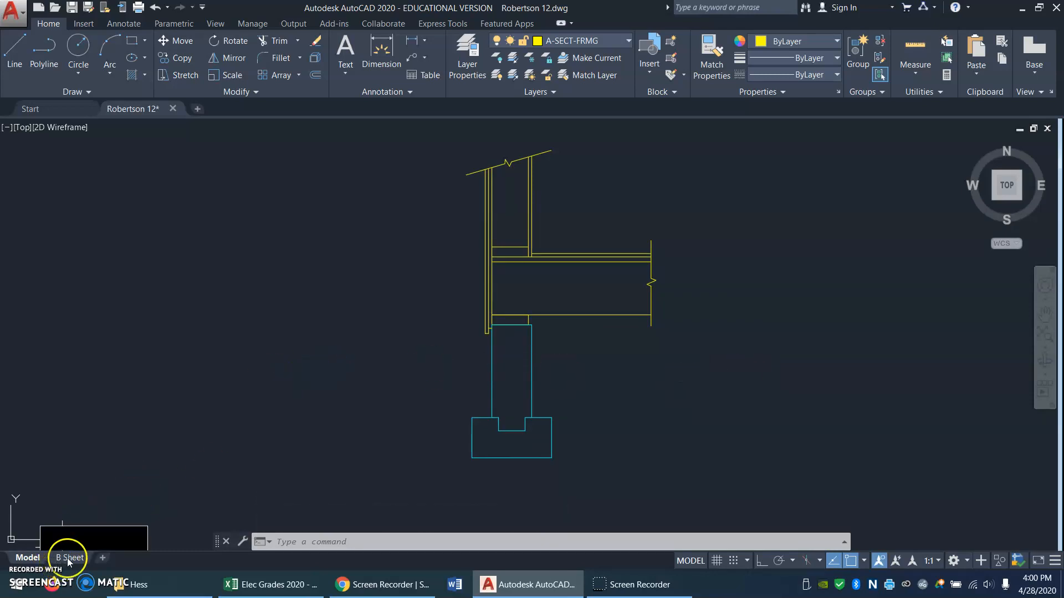
# Open the B Sheet layout and activate model space inside its drawing viewport.
pyautogui.moveTo(69, 558)
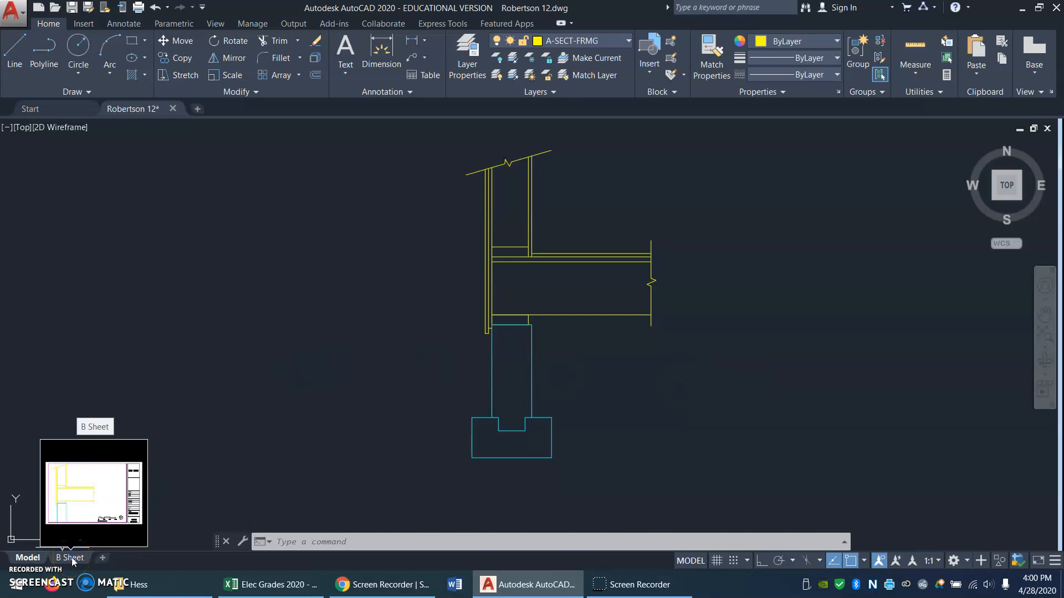
pyautogui.click(71, 558)
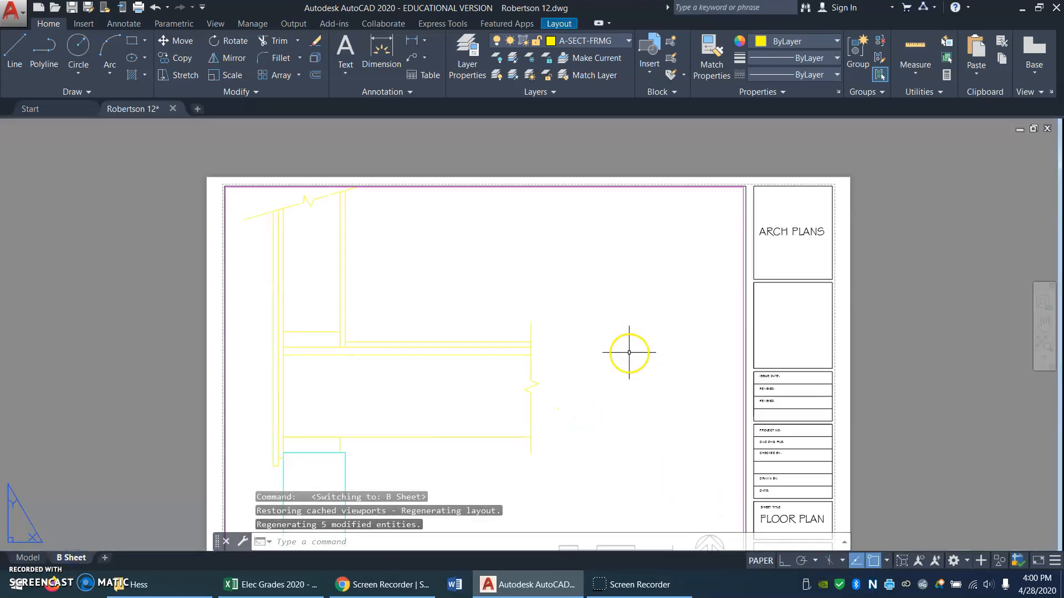
pyautogui.doubleClick(652, 373)
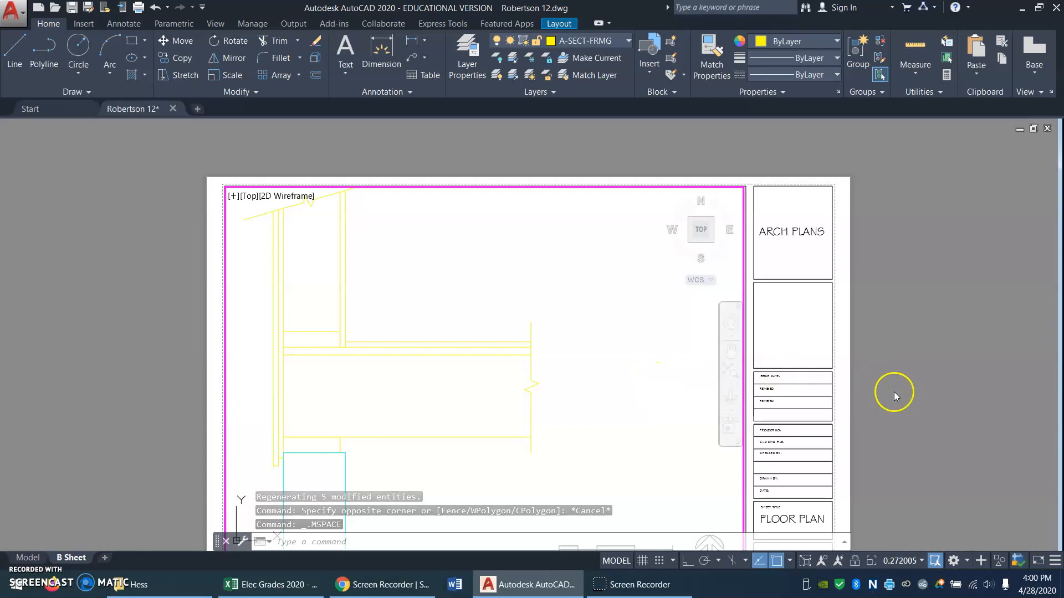
# Set the viewport scale to 1" = 1'-0".
pyautogui.click(921, 561)
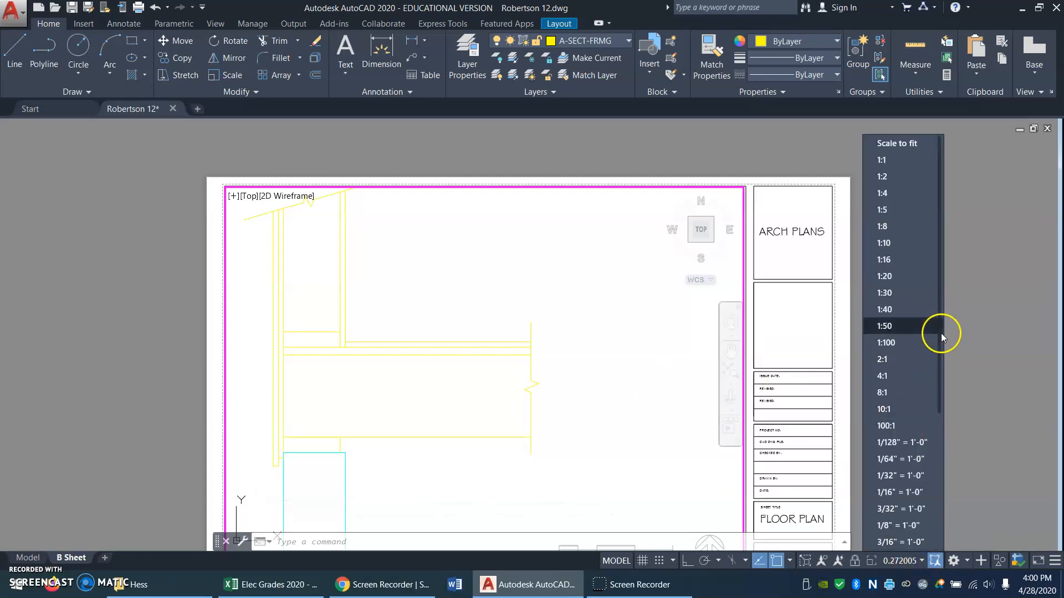
pyautogui.moveTo(938, 332); pyautogui.dragTo(947, 477)
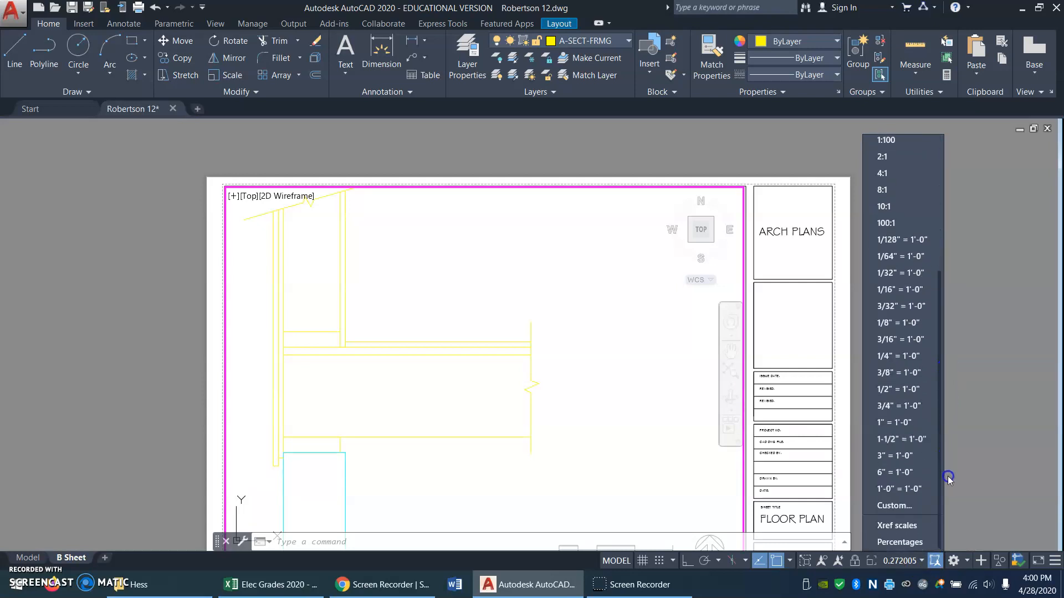
pyautogui.click(897, 424)
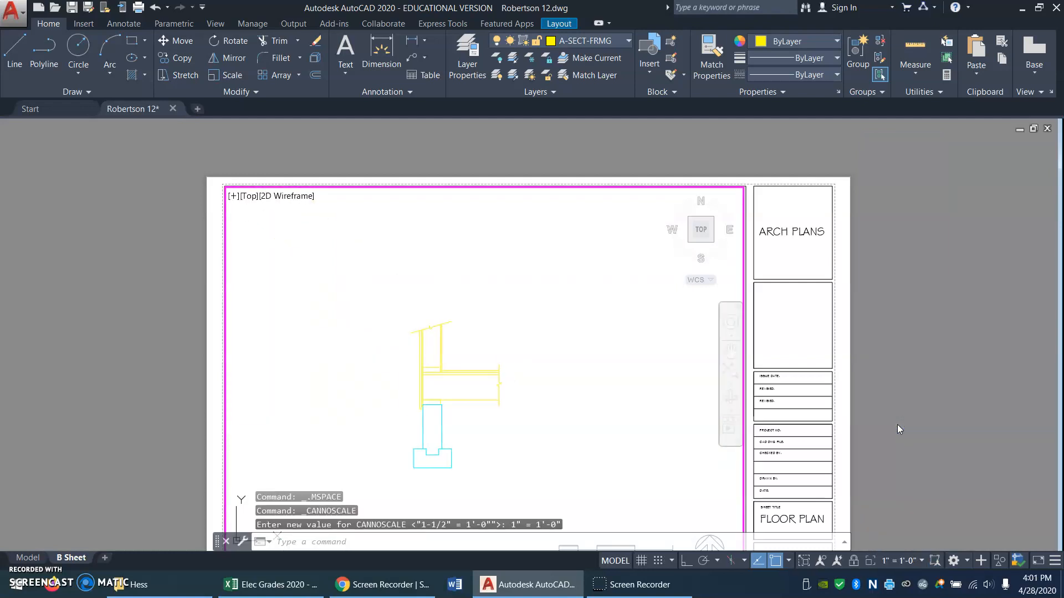
# Set the viewport scale to 1-1/2" = 1'-0".
pyautogui.click(918, 557)
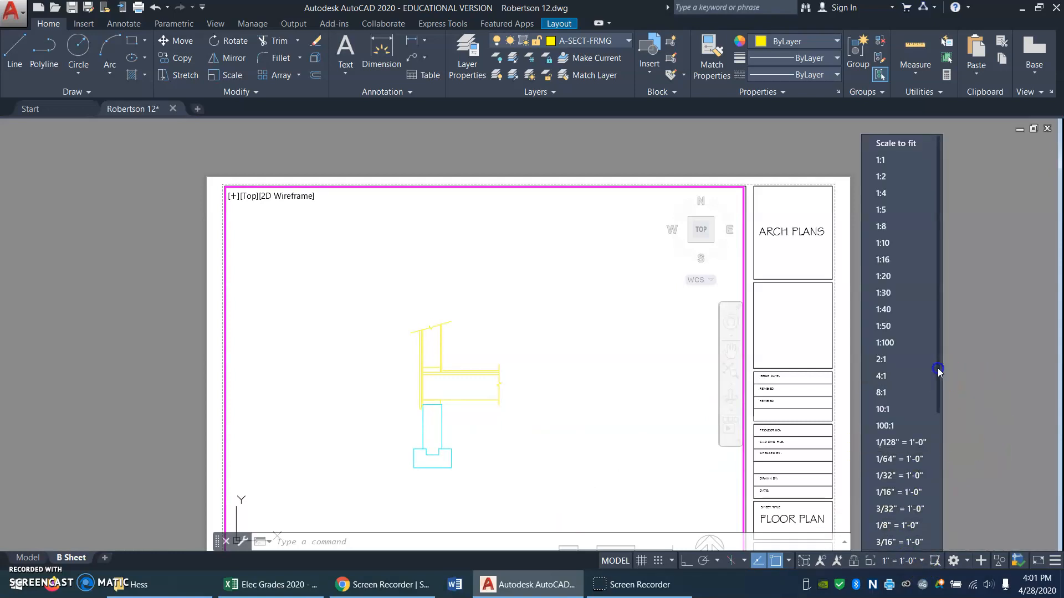
pyautogui.moveTo(938, 370); pyautogui.dragTo(934, 513)
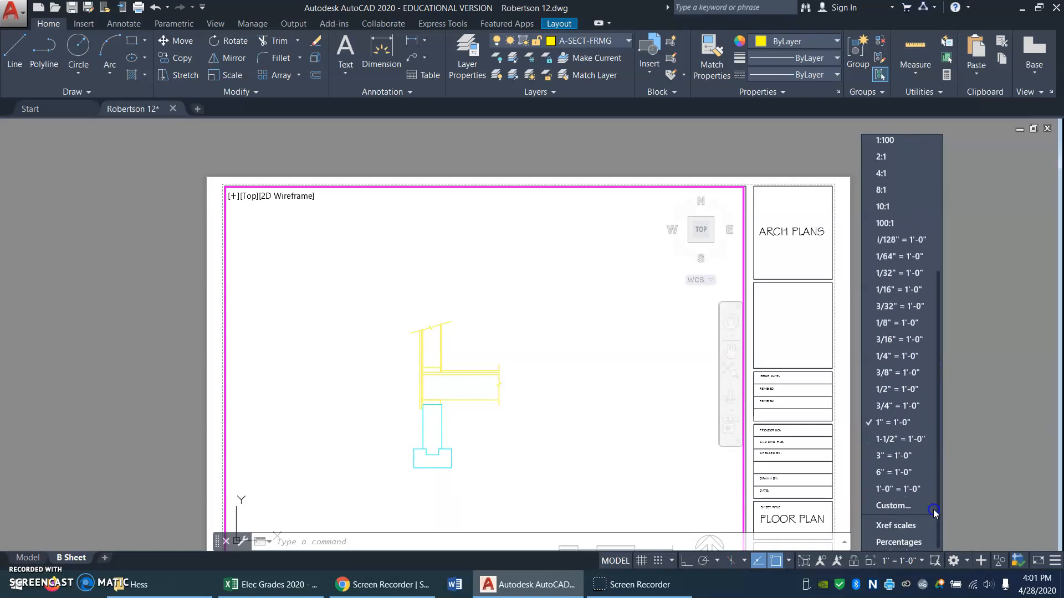
pyautogui.click(893, 439)
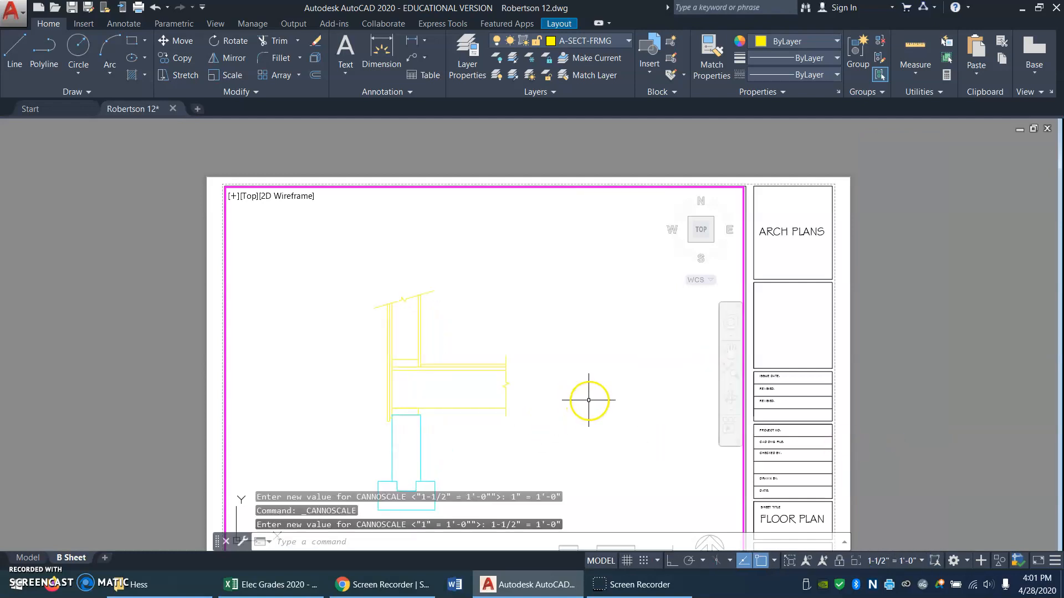
# Pan the wall section to the middle of the viewport, and return to paper space with the whole sheet in view.
pyautogui.moveTo(529, 437); pyautogui.dragTo(559, 418, button='middle')
pyautogui.moveTo(560, 417); pyautogui.dragTo(593, 393)
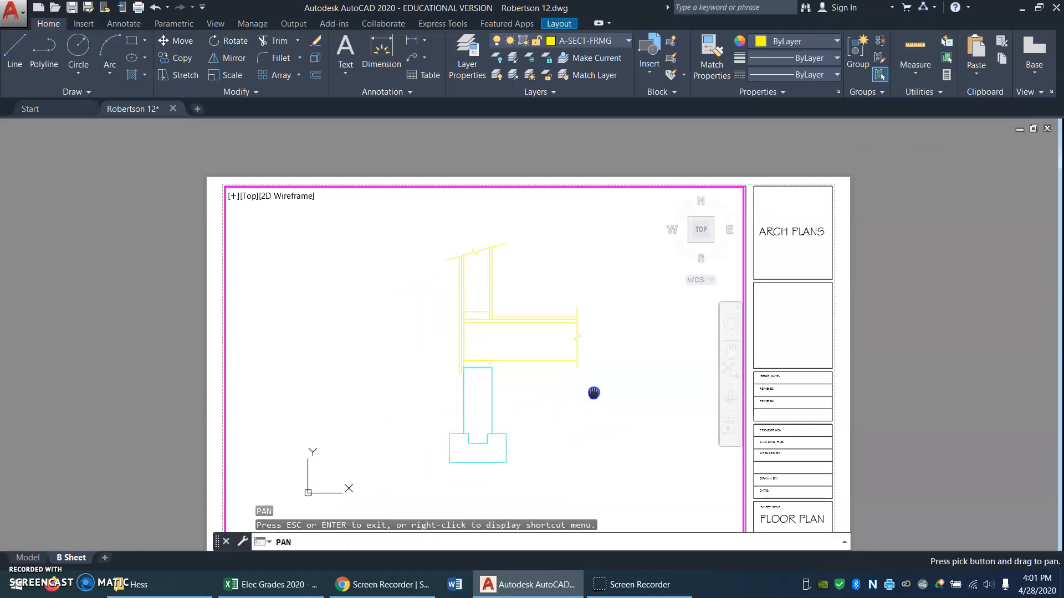
pyautogui.press('Escape')
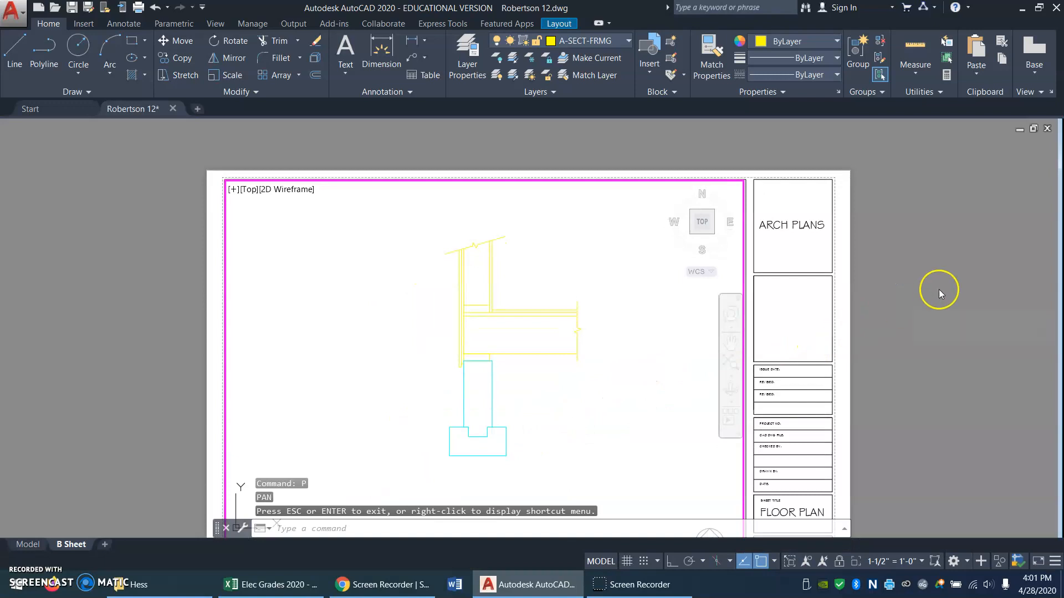
pyautogui.doubleClick(807, 308)
pyautogui.click(48, 421)
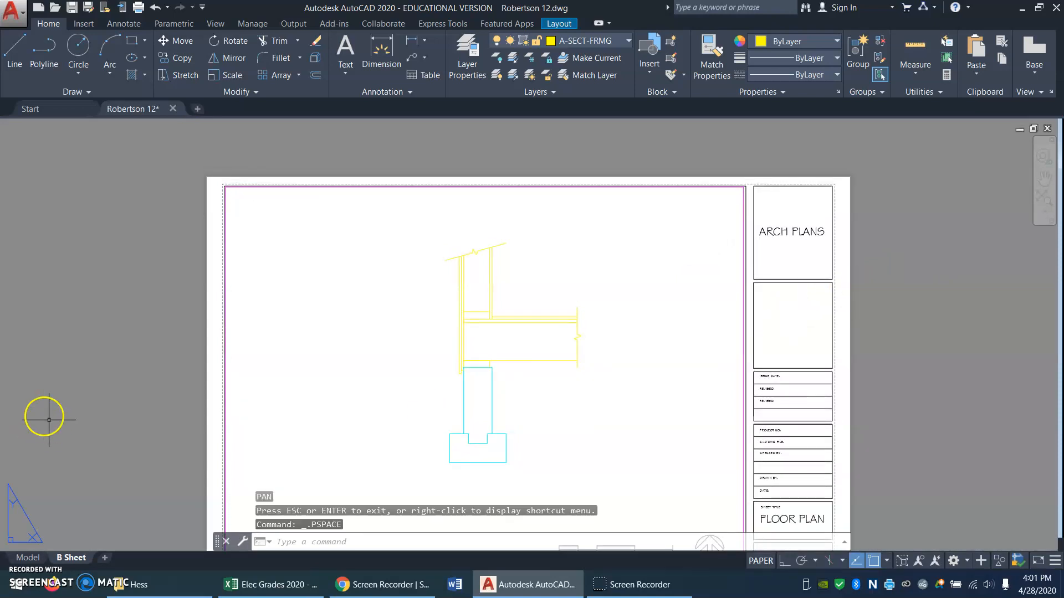
pyautogui.write('z')
pyautogui.press('Return')
pyautogui.write('a')
pyautogui.press('Return')
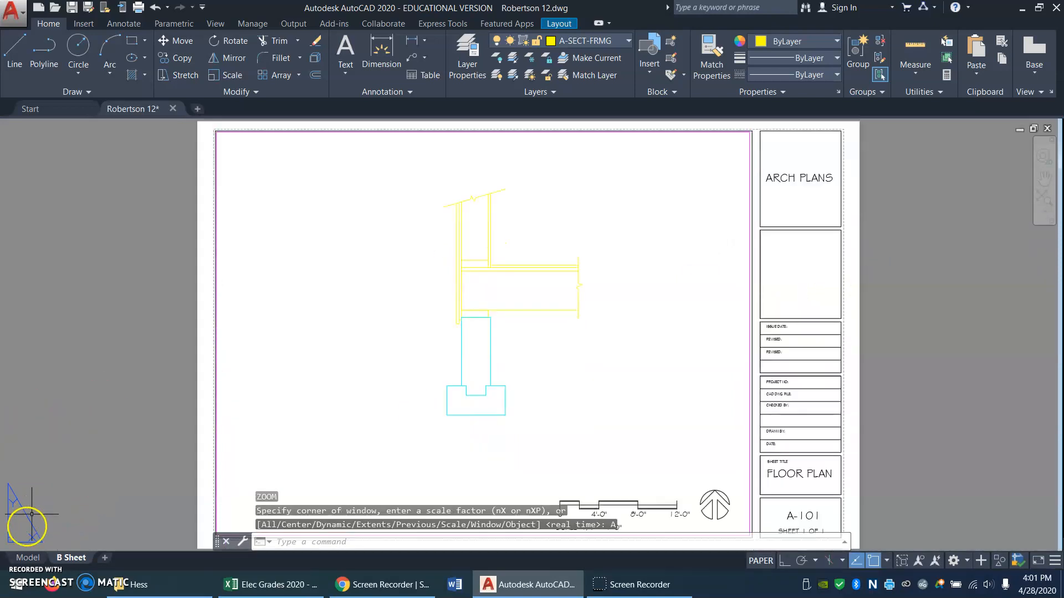
# Return to model space and make A-HATCH the current layer.
pyautogui.click(37, 557)
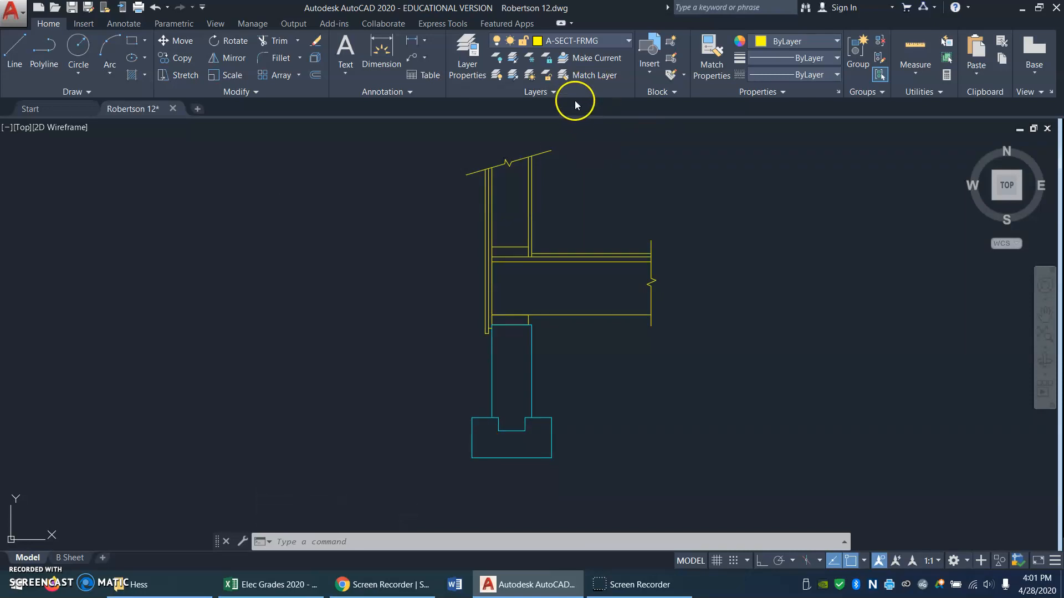
pyautogui.click(629, 42)
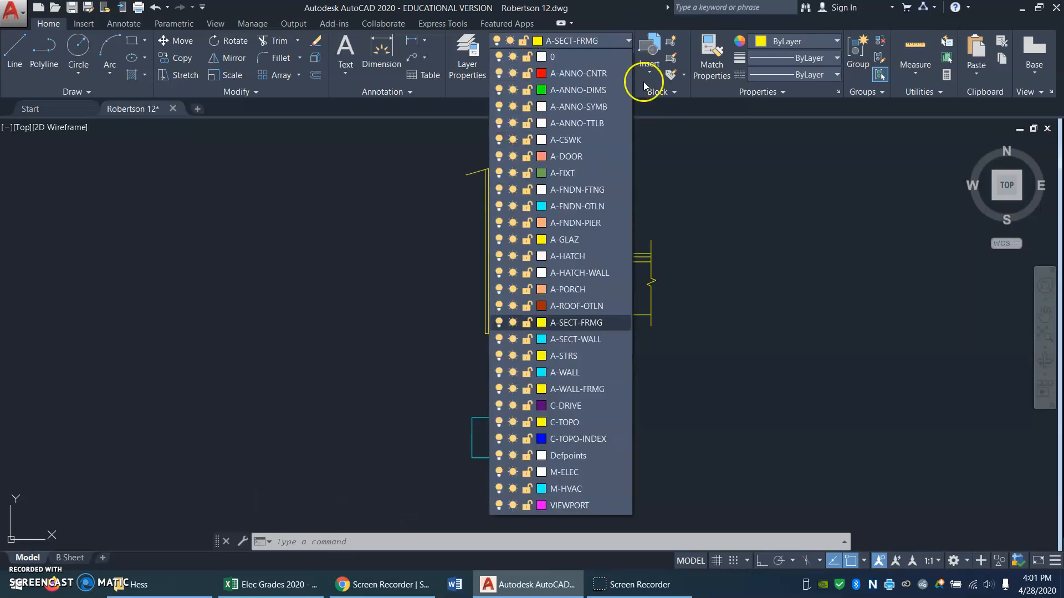
pyautogui.click(572, 258)
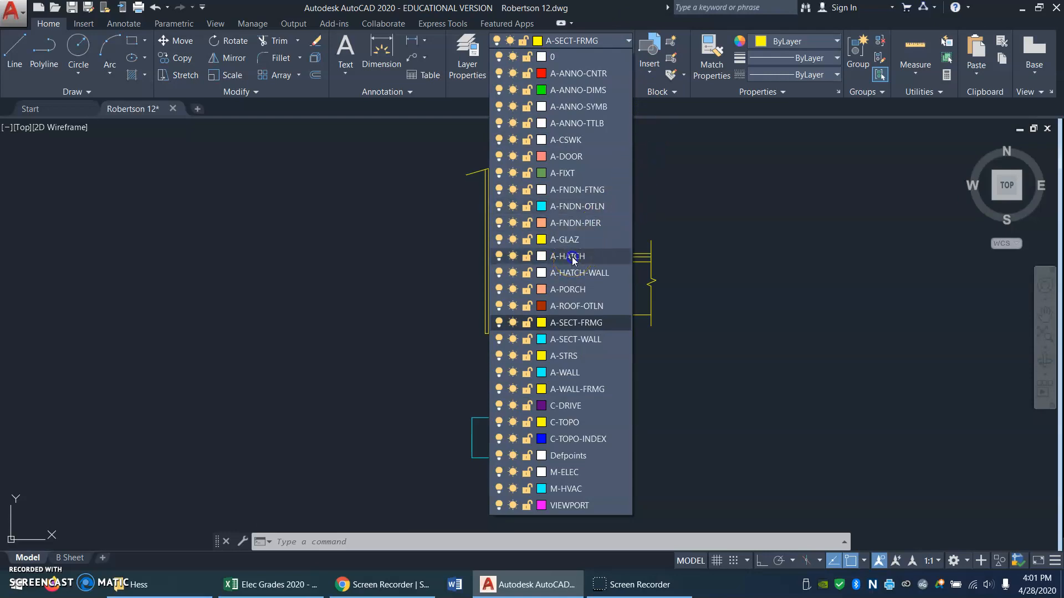
# Hatch the foundation wall and the footing beneath it with the AR-CONC pattern at scale 1.0000.
pyautogui.click(144, 75)
pyautogui.click(134, 101)
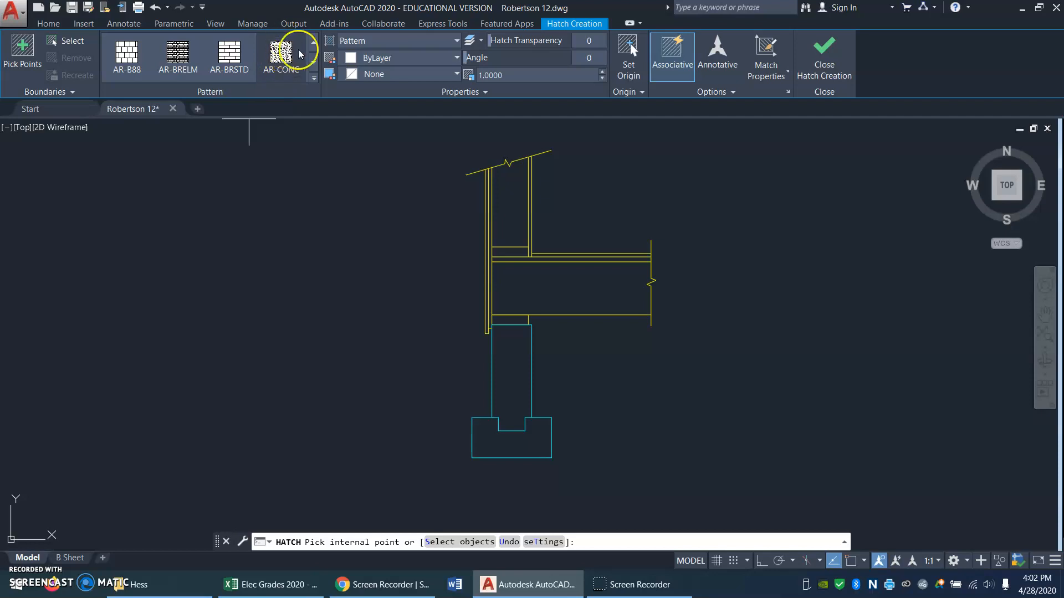
pyautogui.click(313, 81)
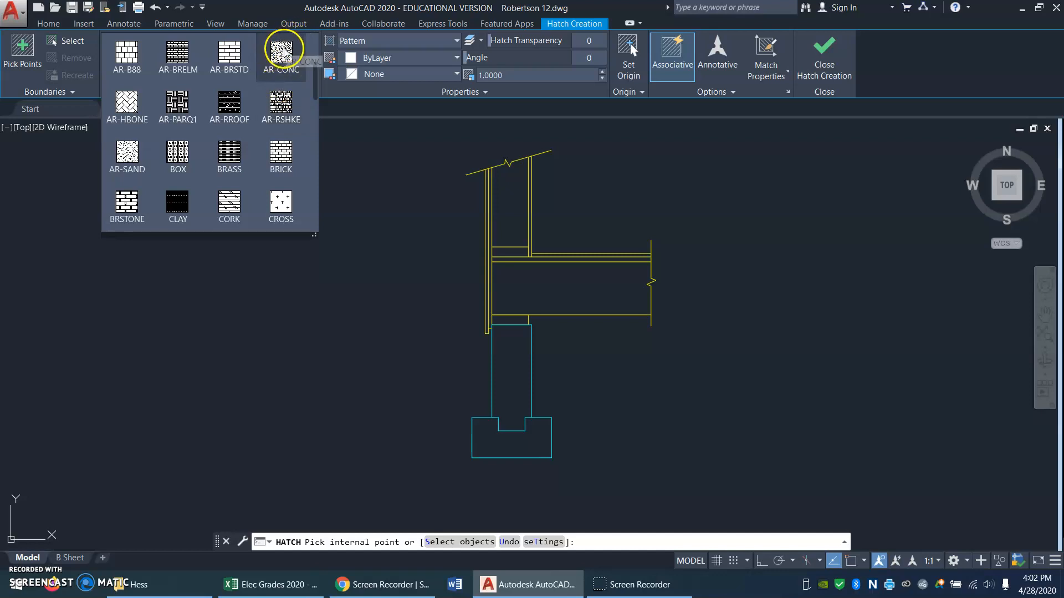
pyautogui.click(284, 51)
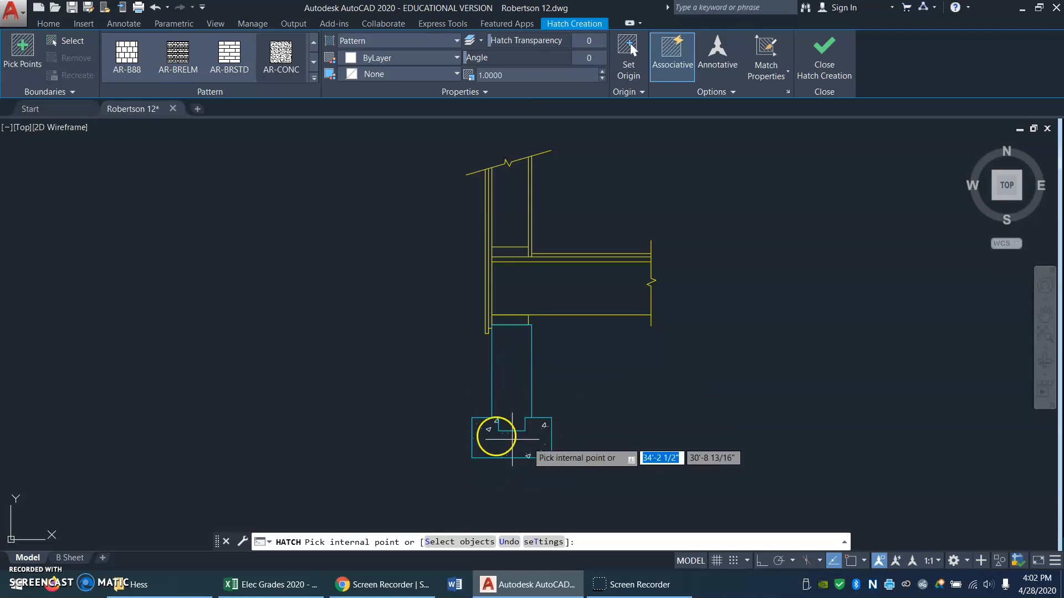
pyautogui.click(23, 45)
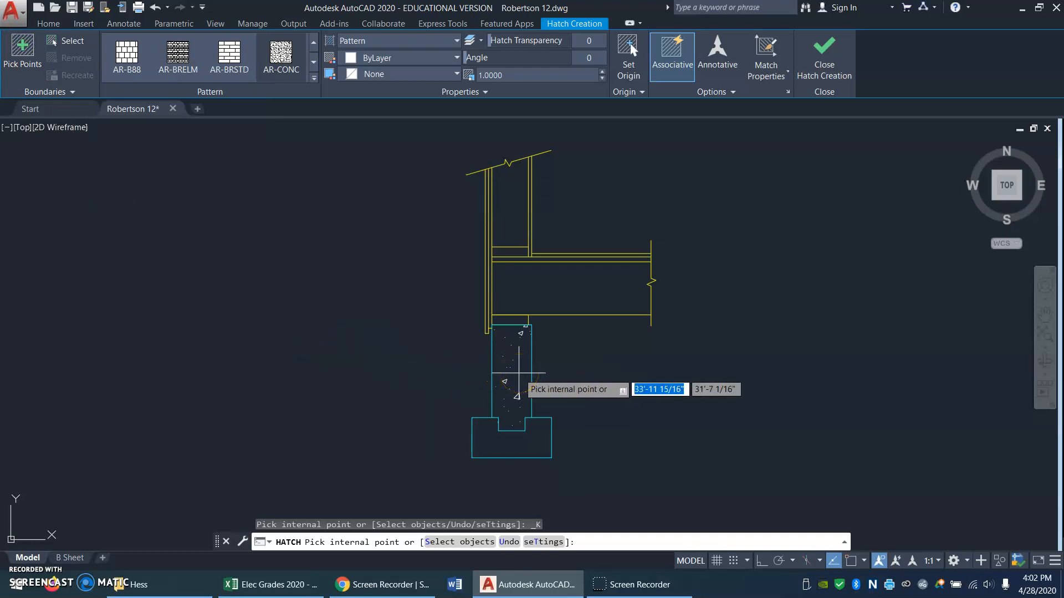
pyautogui.click(518, 373)
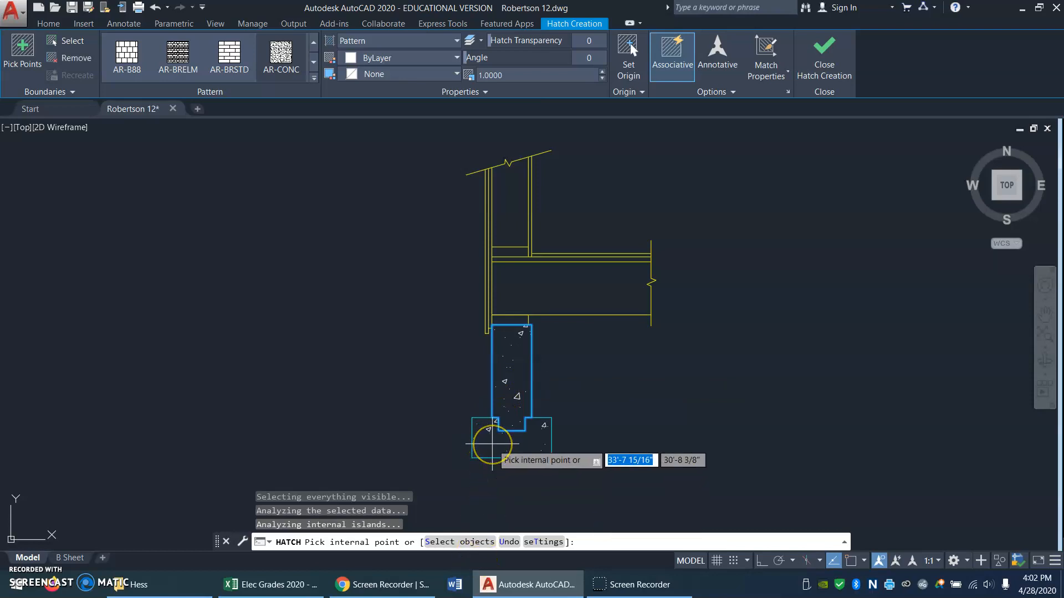
pyautogui.click(492, 444)
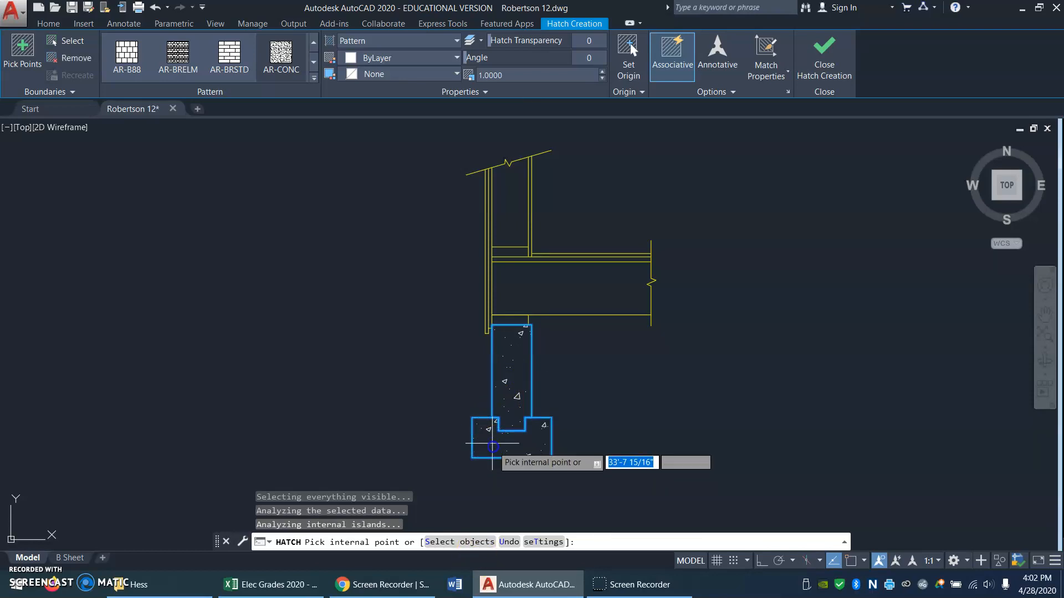
pyautogui.press('Return')
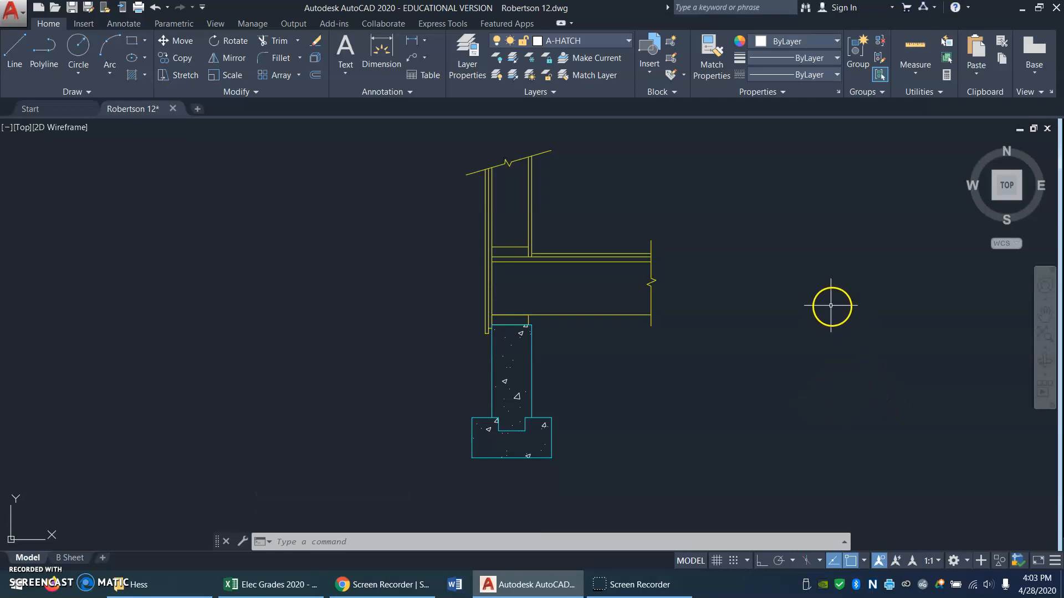
# Check the BATTING linetype assigned to the A-HATCH-WALL layer, and make that layer current.
pyautogui.click(628, 43)
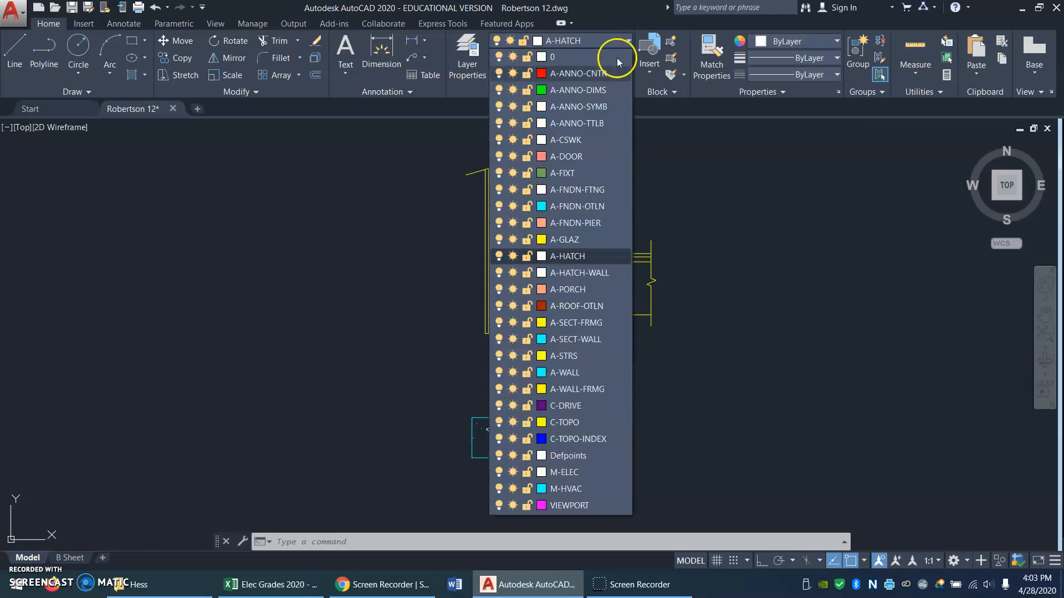
pyautogui.click(584, 273)
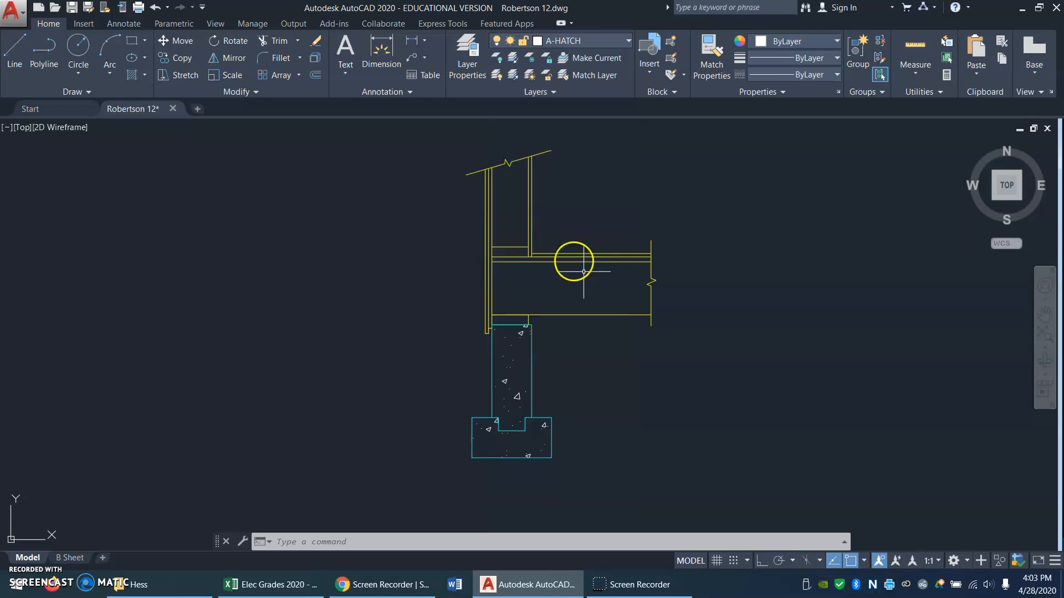
pyautogui.click(463, 53)
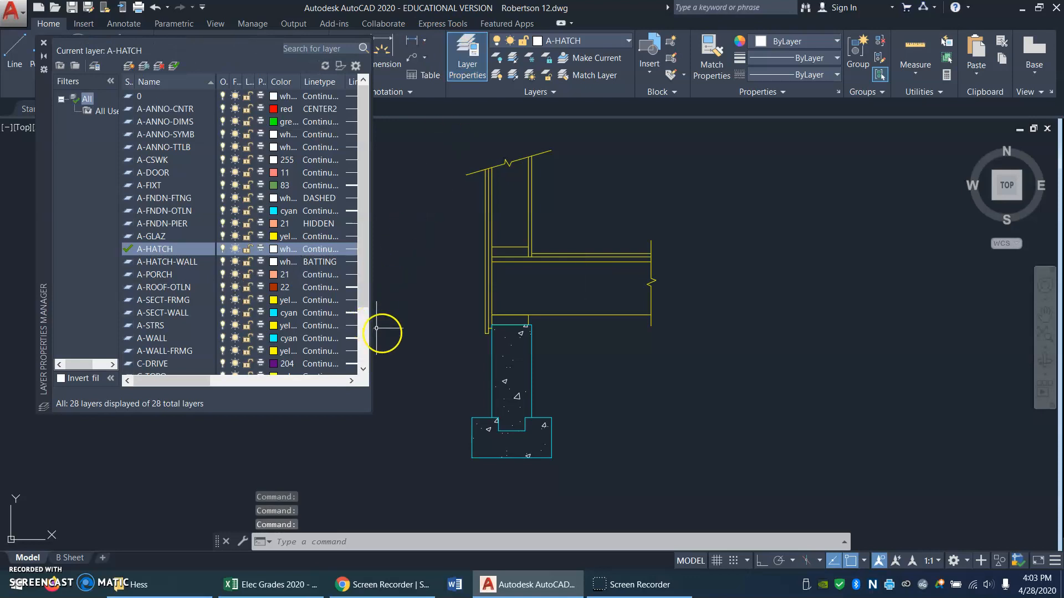
pyautogui.moveTo(371, 411); pyautogui.dragTo(453, 460)
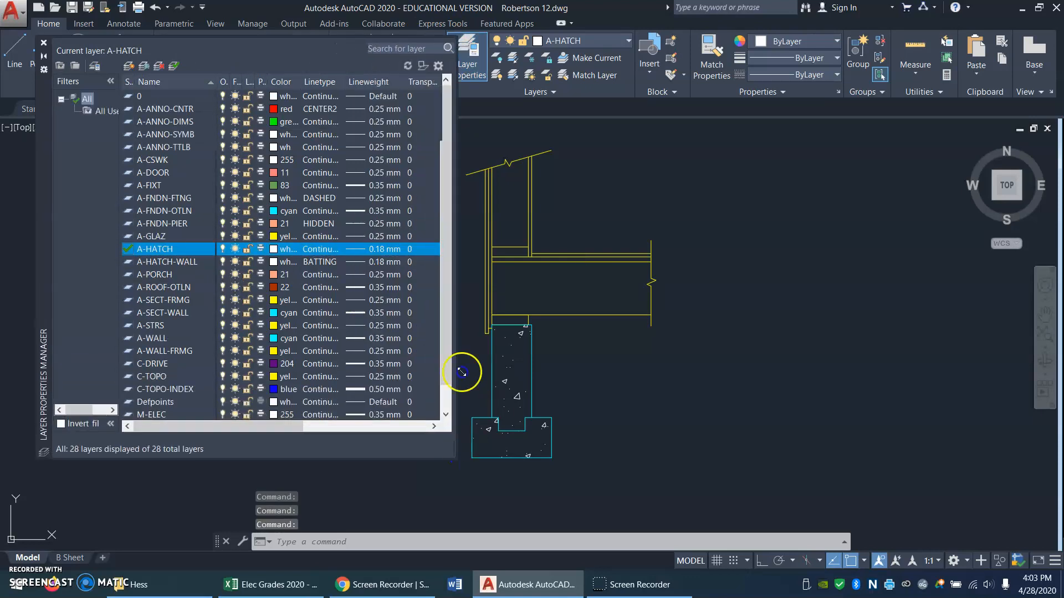
pyautogui.click(187, 264)
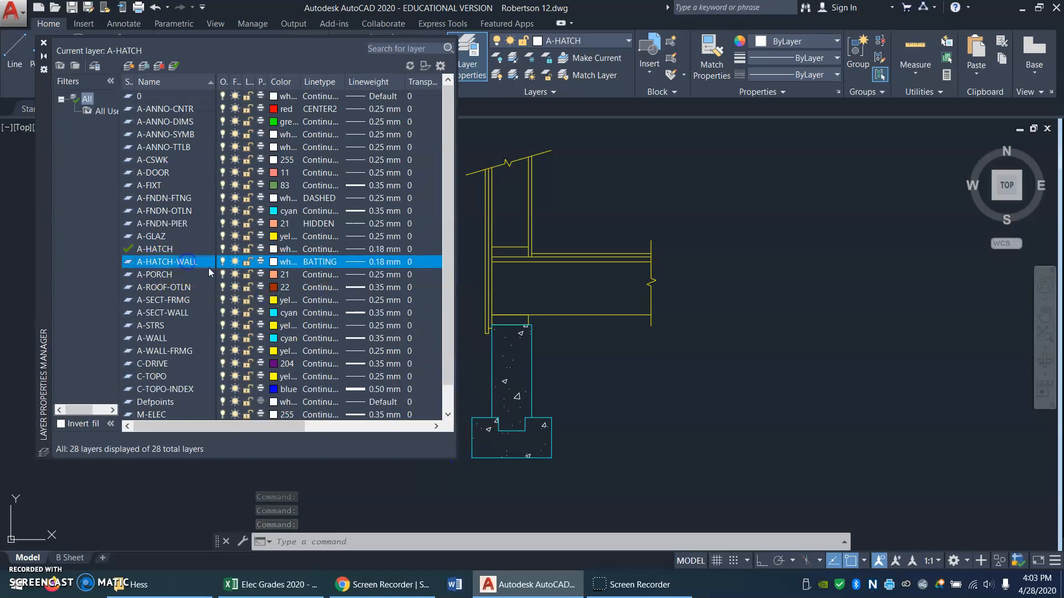
pyautogui.click(331, 262)
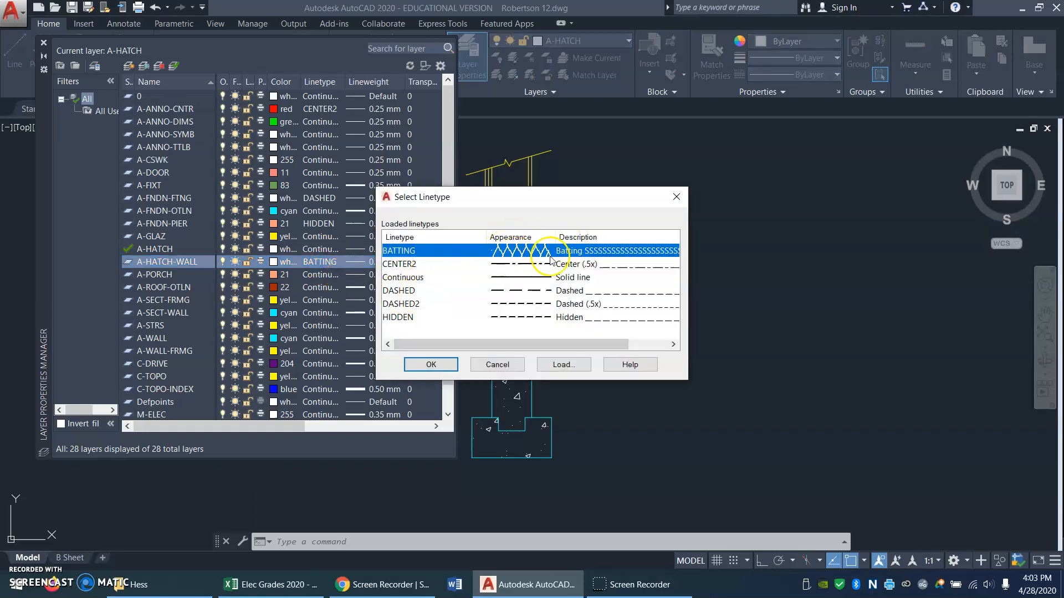
pyautogui.click(497, 364)
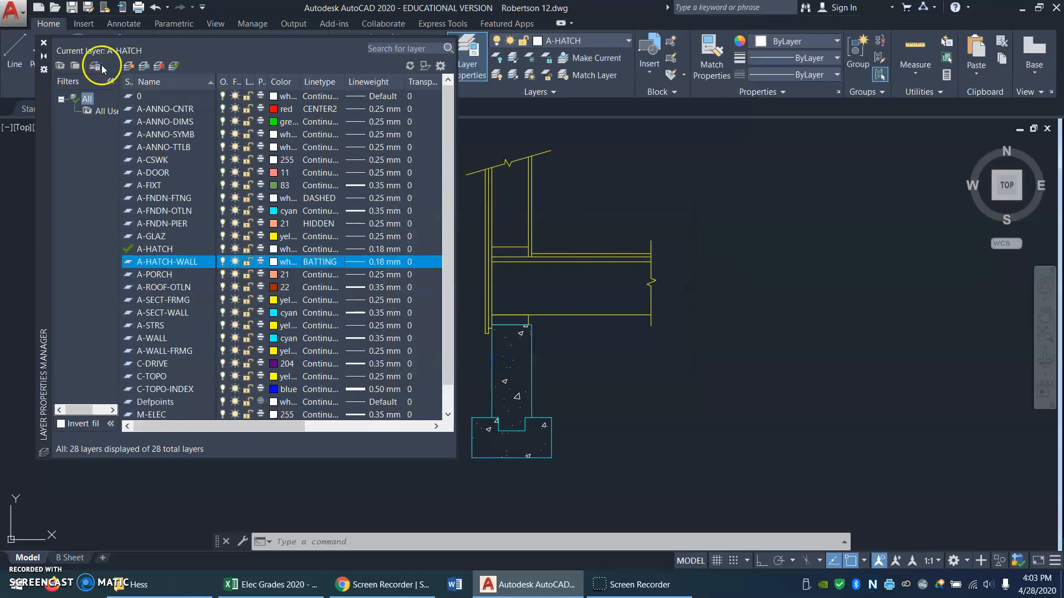
pyautogui.click(175, 67)
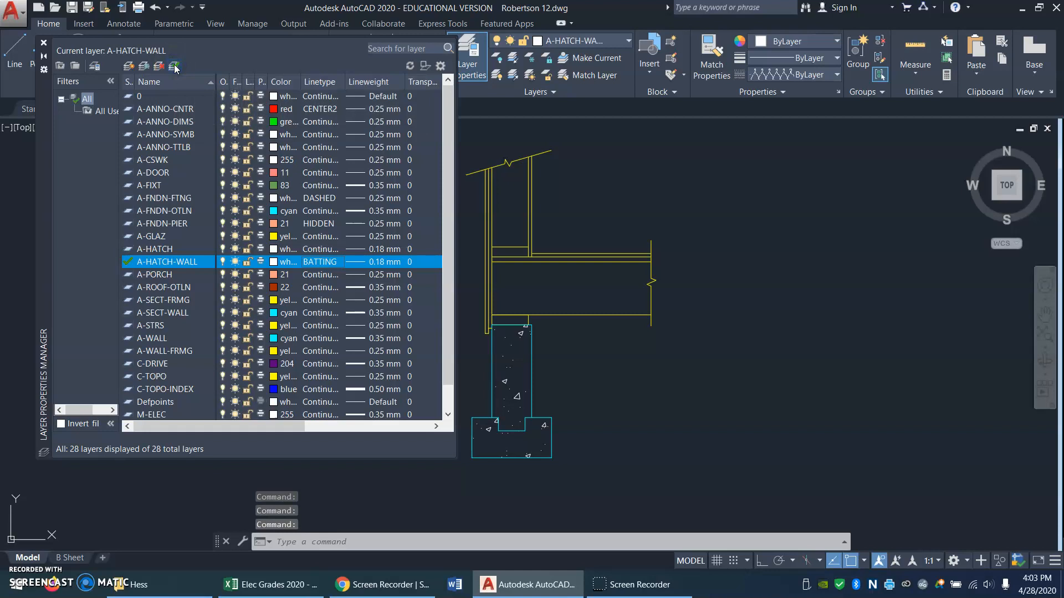
pyautogui.click(44, 42)
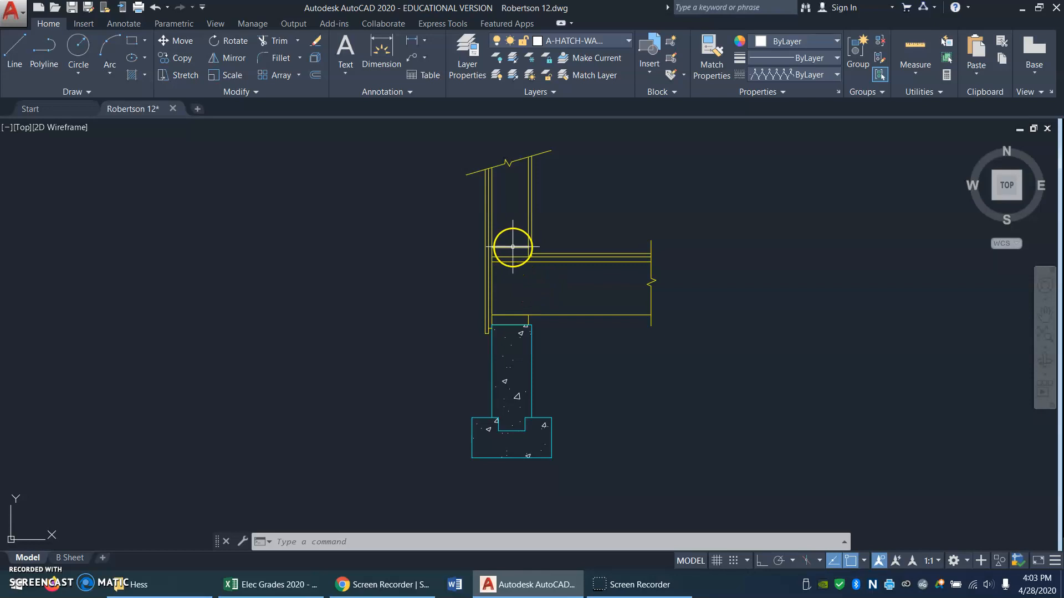
# Draw a vertical insulation line about 12" long from the midpoint of the bottom plate up through the stud cavity to the break line.
pyautogui.write('l')
pyautogui.press('Return')
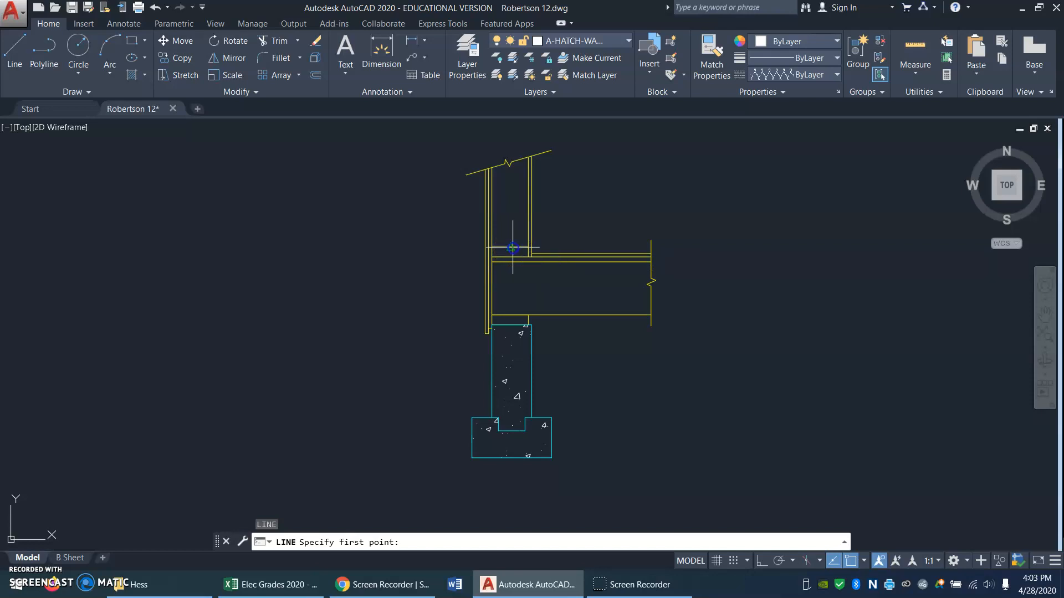
pyautogui.click(510, 247)
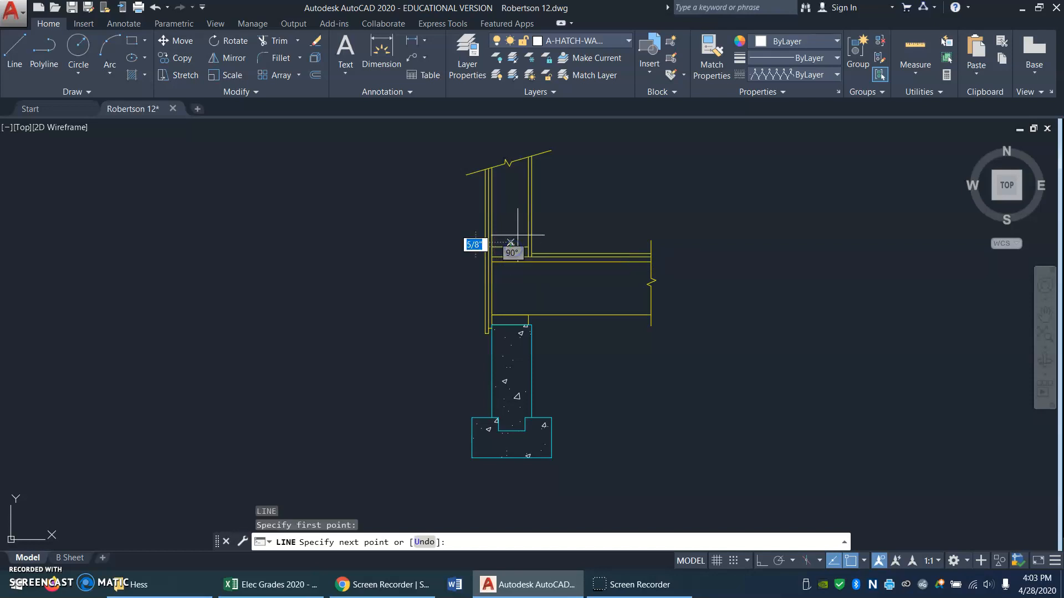
pyautogui.click(511, 169)
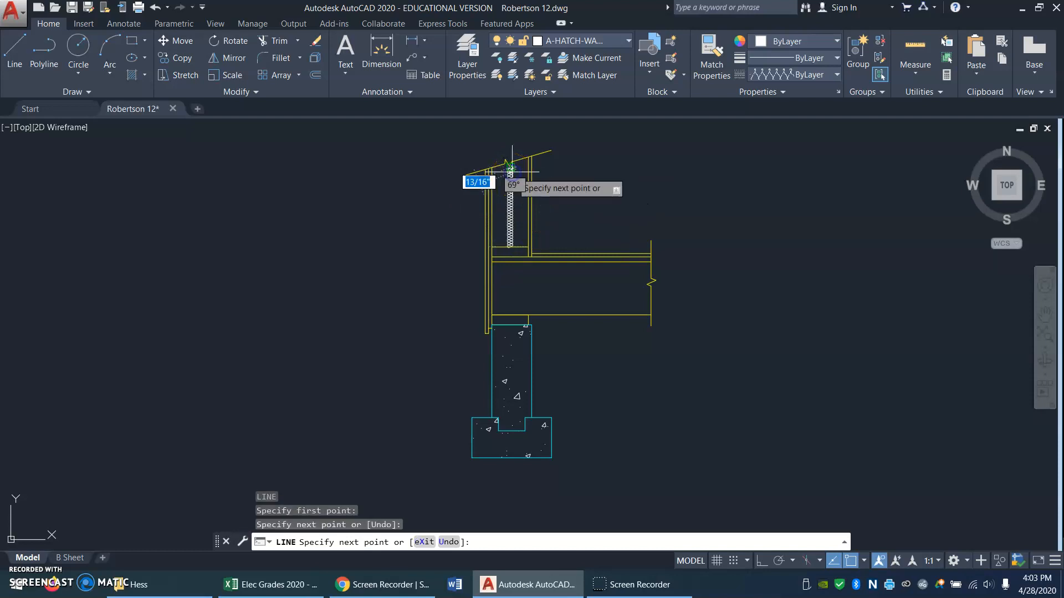
pyautogui.press('Return')
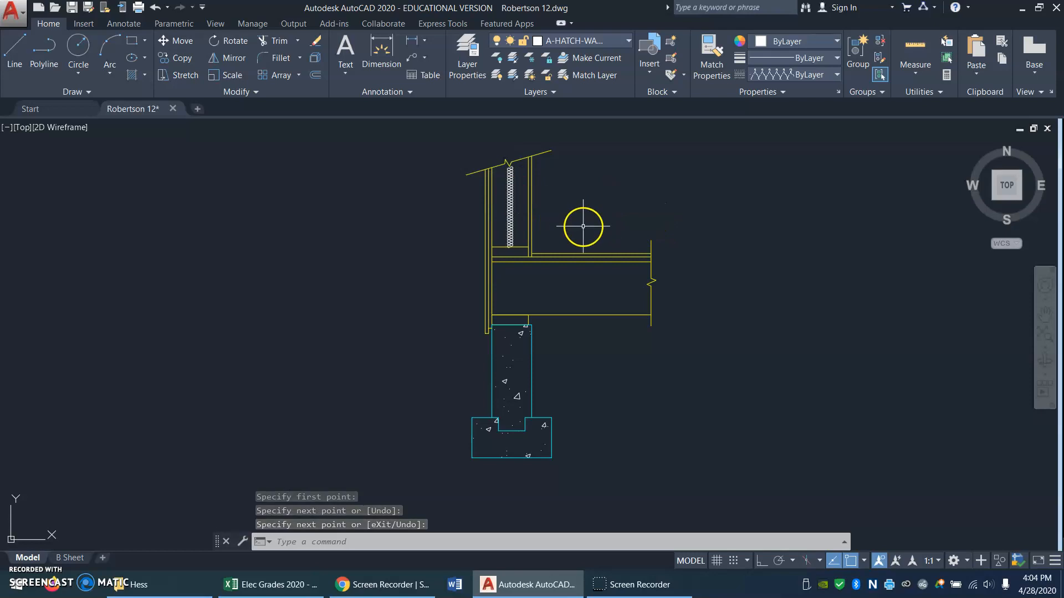
# Set the linetype scale of the batting line in the stud cavity to 6.
pyautogui.write('z')
pyautogui.press('Return')
pyautogui.click(450, 274)
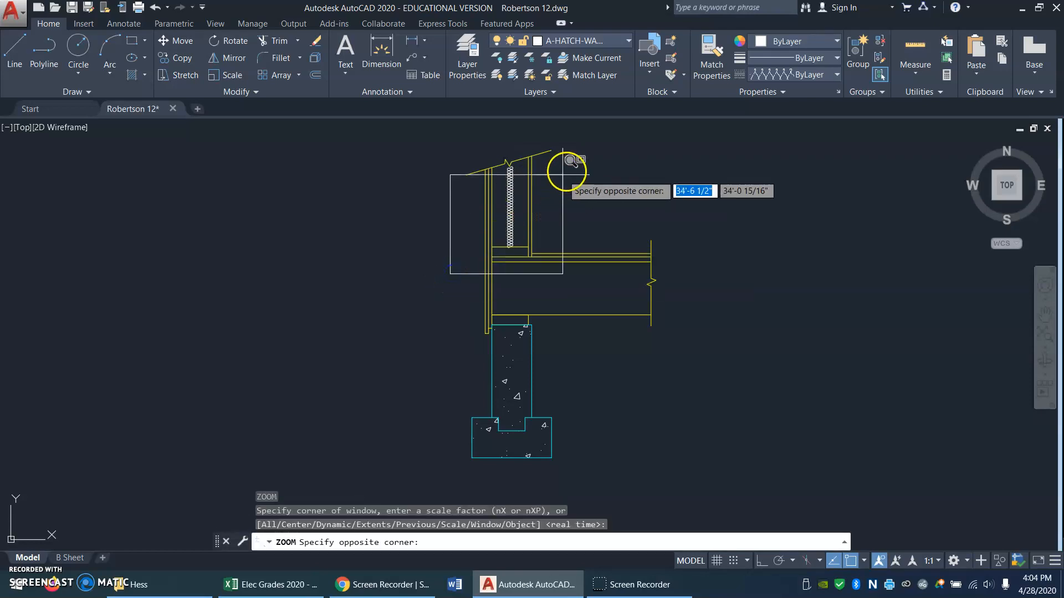
pyautogui.click(580, 136)
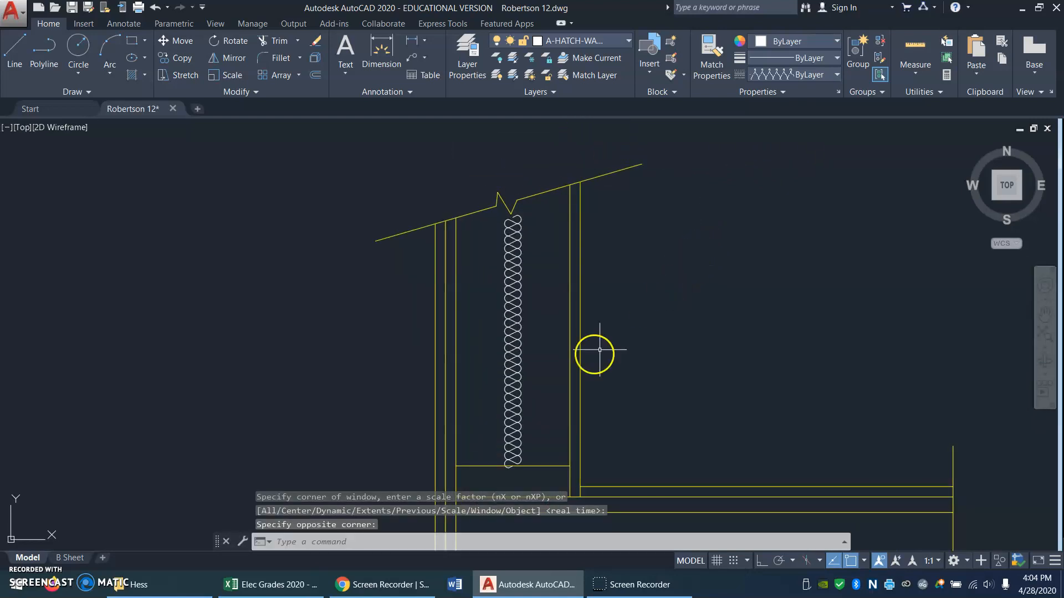
pyautogui.click(513, 341)
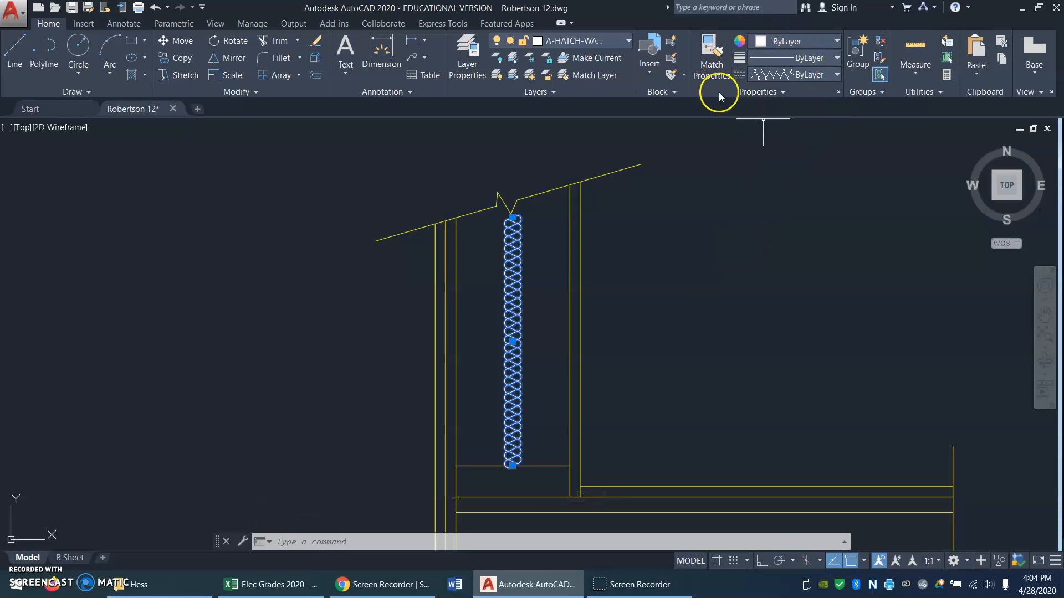
pyautogui.click(837, 91)
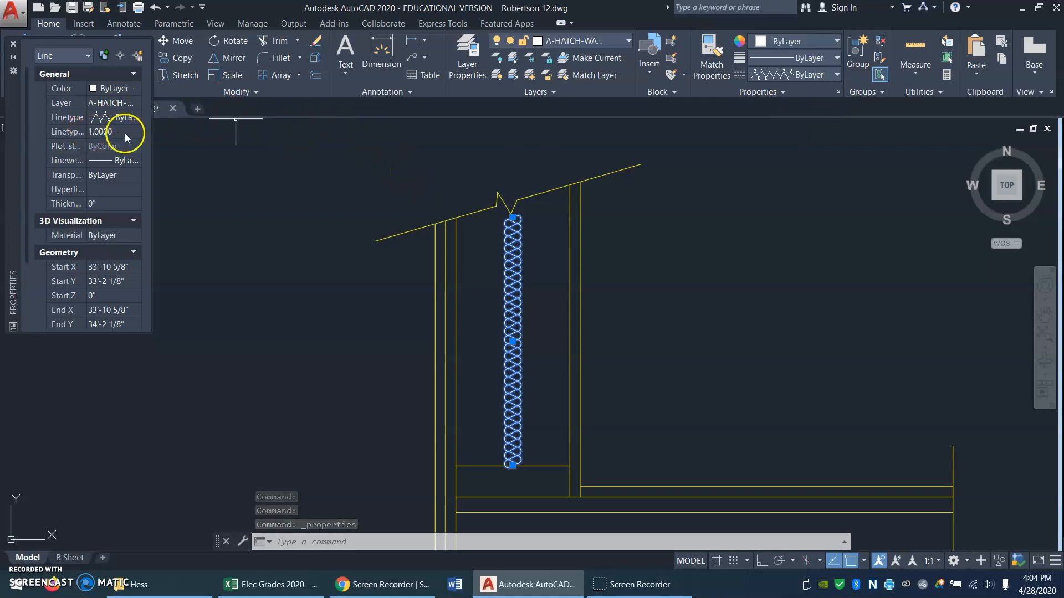
pyautogui.moveTo(152, 137); pyautogui.dragTo(274, 141)
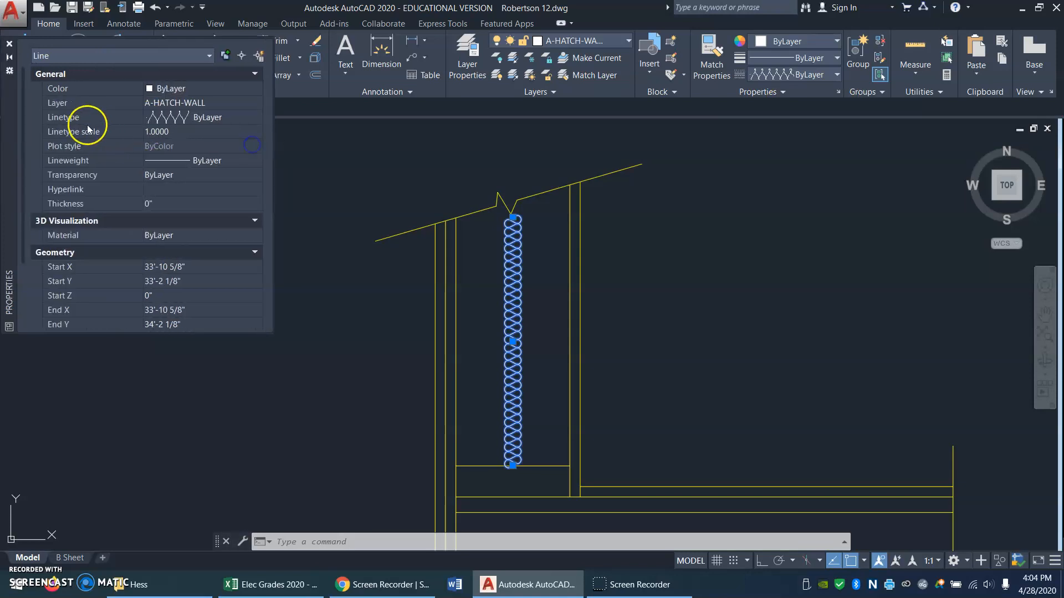
pyautogui.click(166, 132)
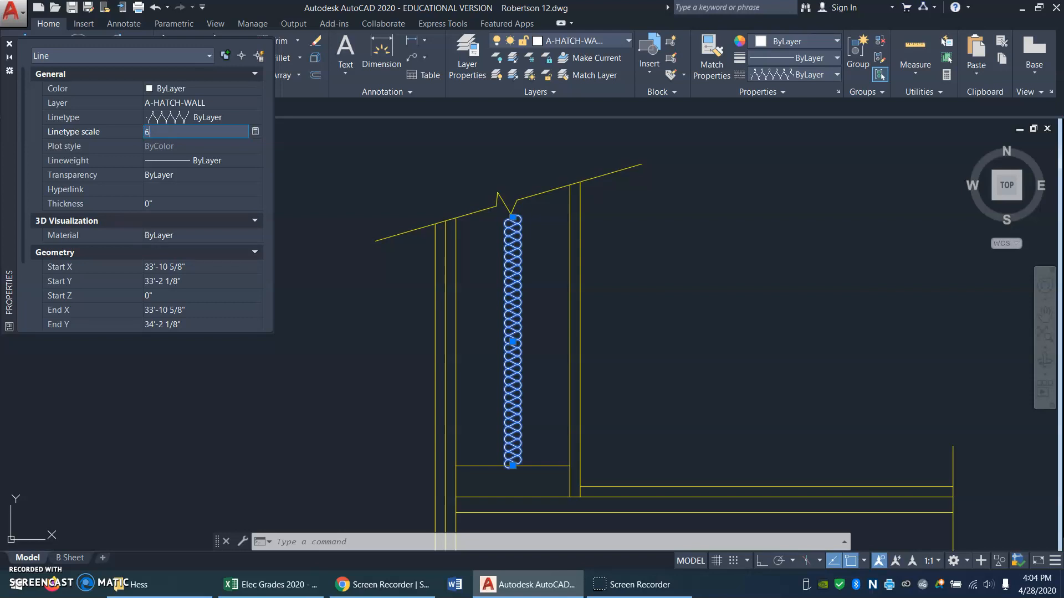
pyautogui.press('Return')
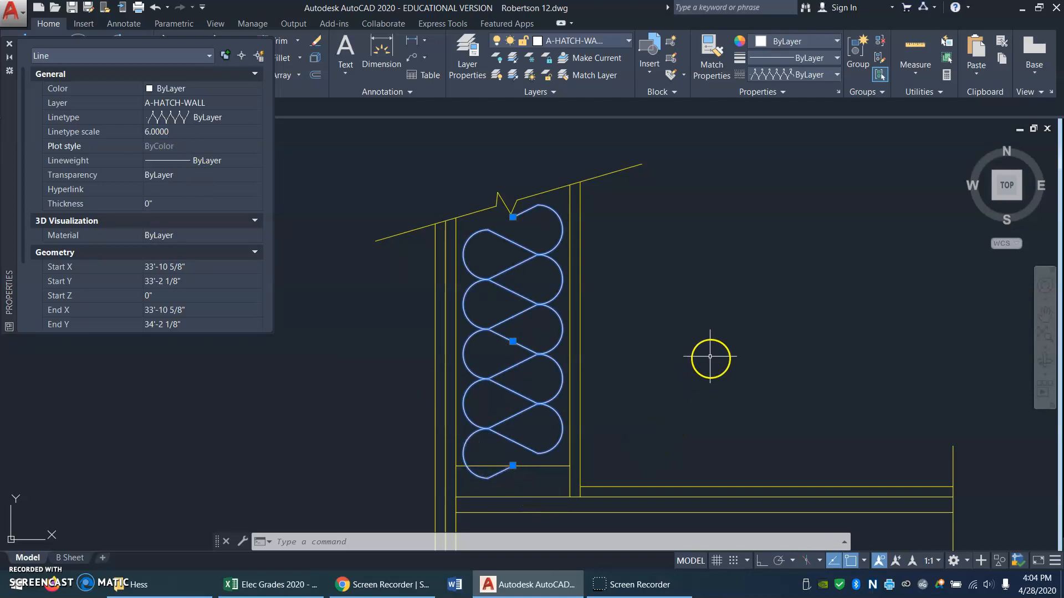
# Move the batting line up about 1/2" so it sits on the bottom plate within the stud cavity.
pyautogui.write('m')
pyautogui.press('Return')
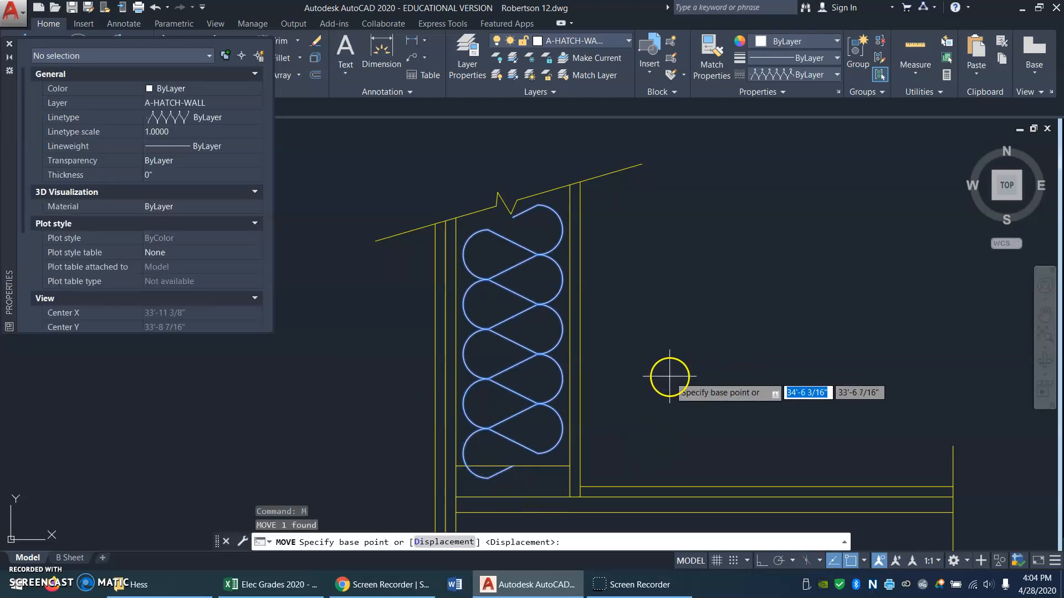
pyautogui.click(669, 378)
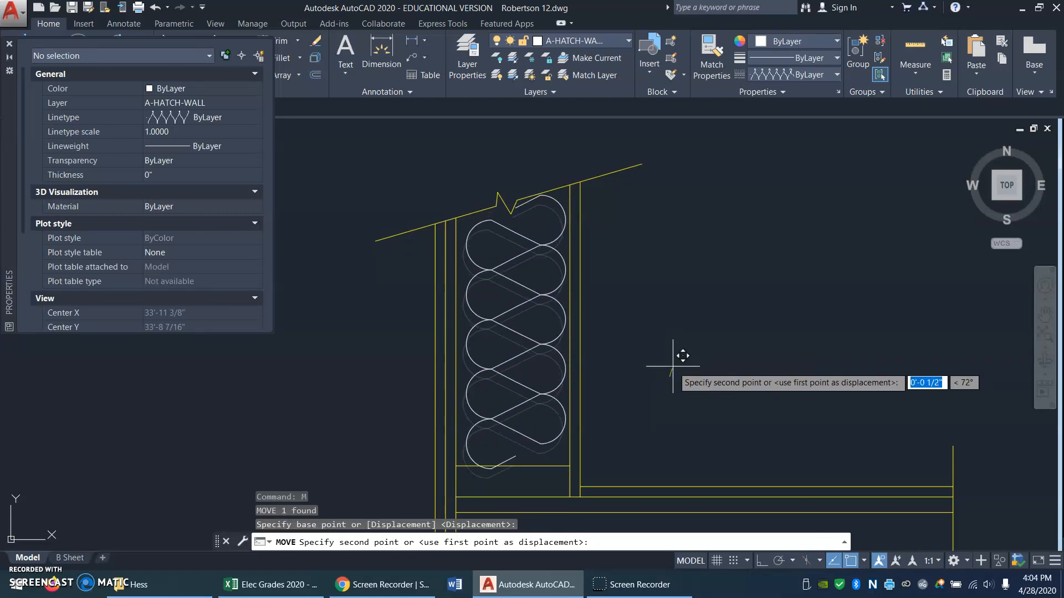
pyautogui.click(672, 364)
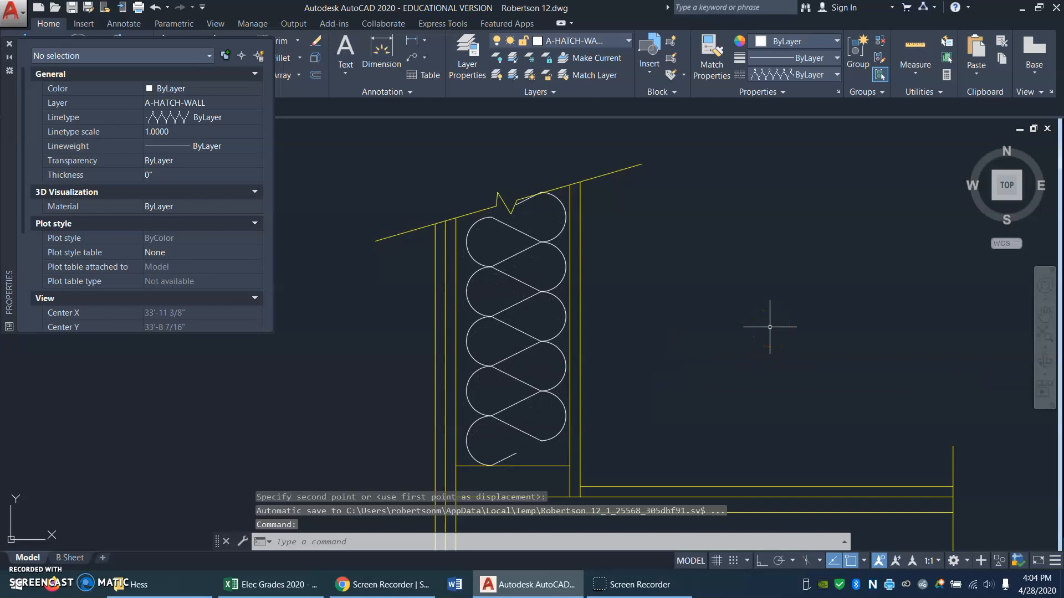
# Draw a horizontal insulation line 2'-0" long across the floor joist cavity, from the inside wall line to the break line.
pyautogui.rightClick(793, 342)
pyautogui.click(726, 374)
pyautogui.moveTo(720, 391)
pyautogui.mouseDown()
pyautogui.moveTo(764, 298)
pyautogui.moveTo(714, 237)
pyautogui.moveTo(706, 201)
pyautogui.mouseUp()
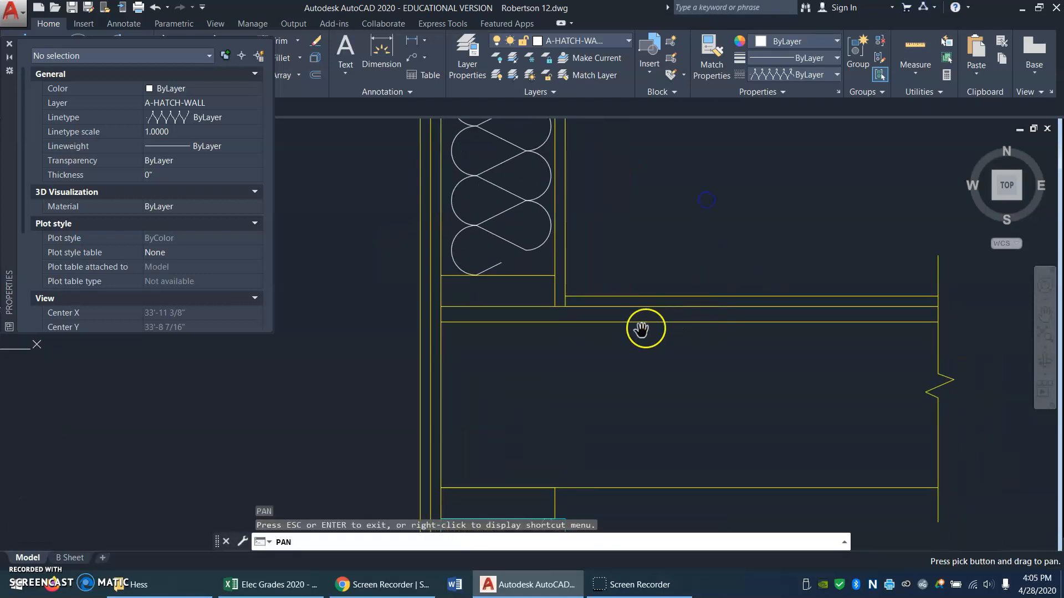
pyautogui.press('Escape')
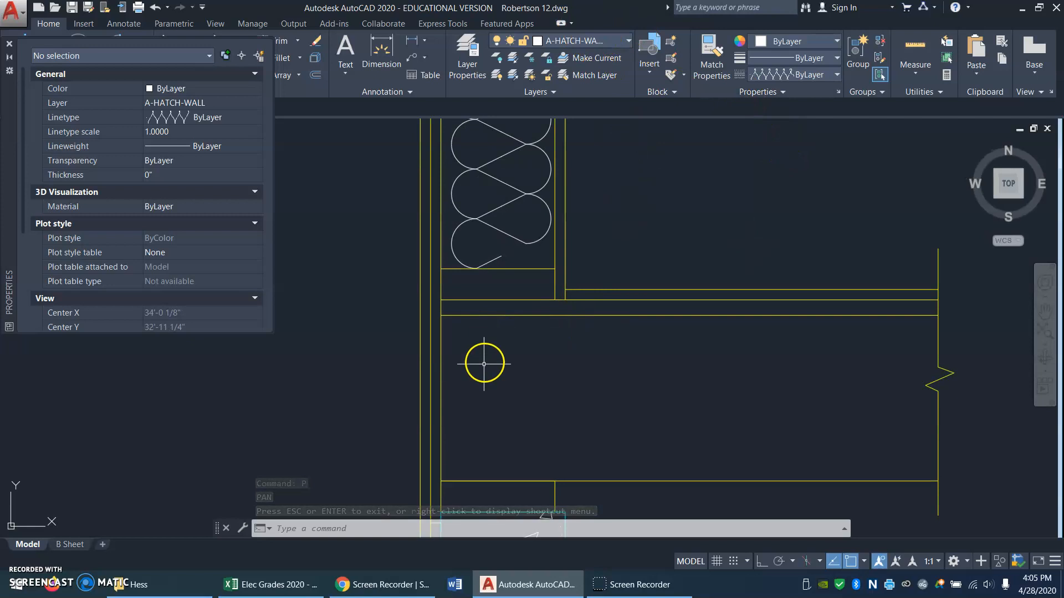
pyautogui.write('l')
pyautogui.press('Return')
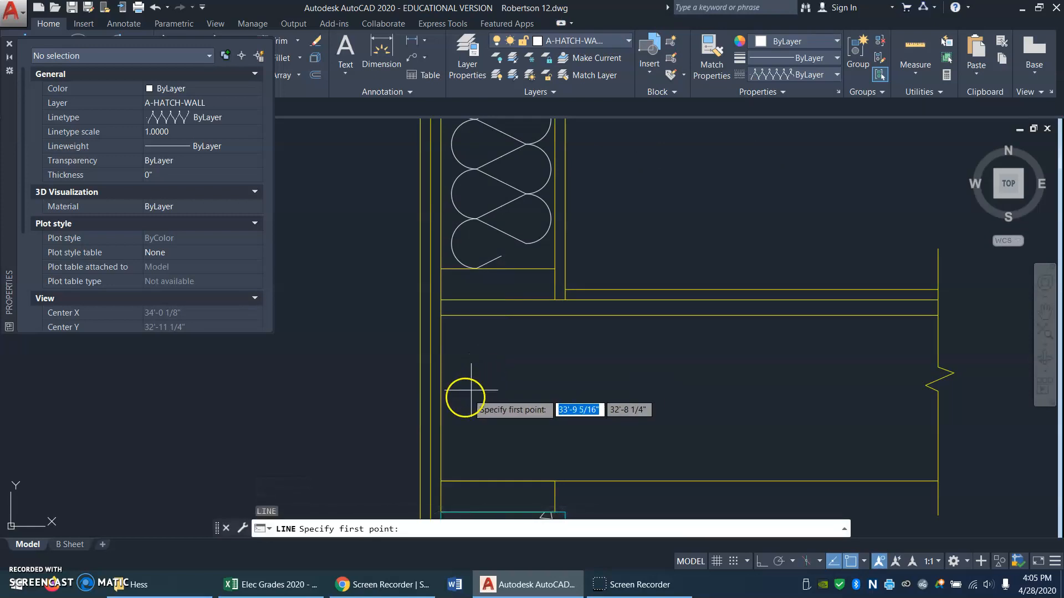
pyautogui.click(442, 391)
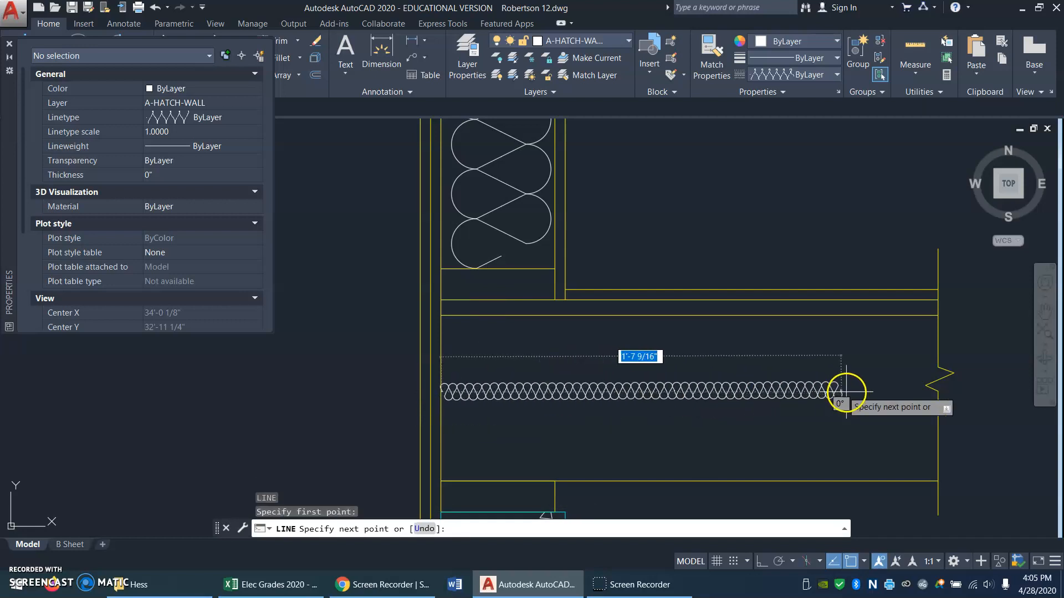
pyautogui.click(939, 390)
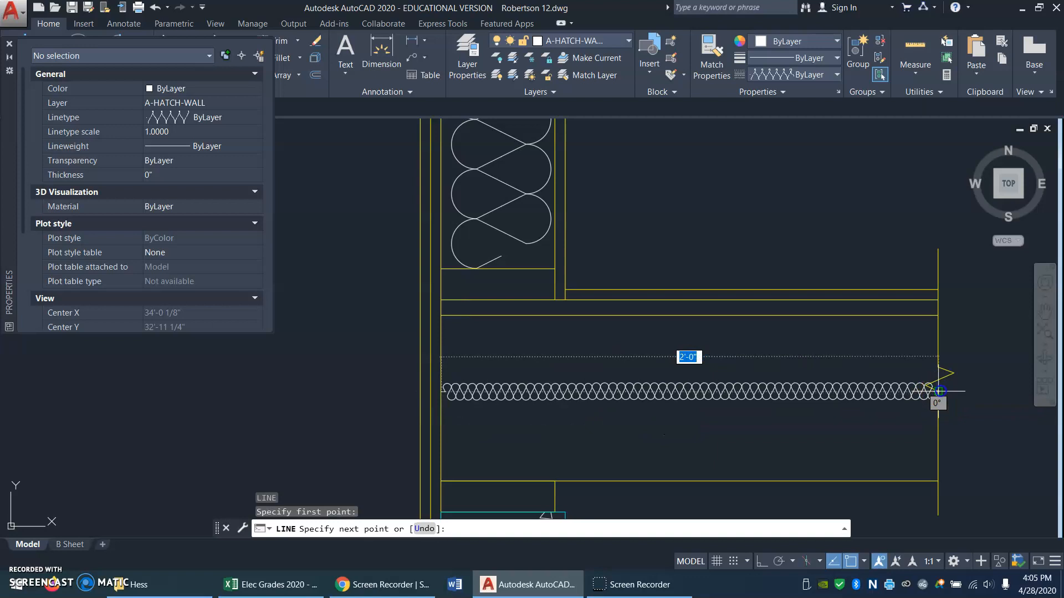
pyautogui.press('Return')
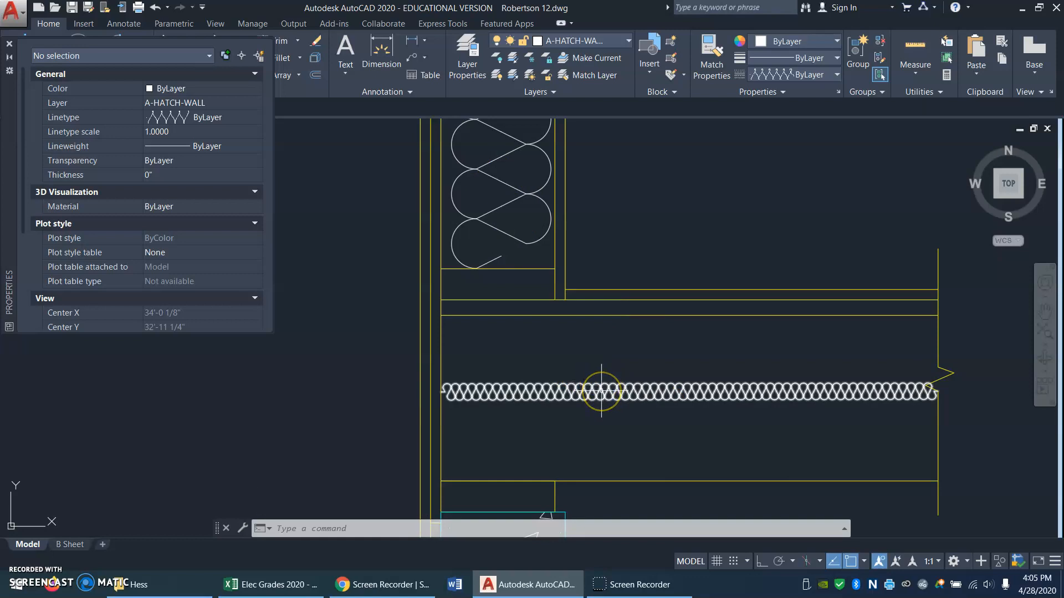
# Set the linetype scale of the horizontal batting line in the joist cavity to 8.
pyautogui.click(601, 391)
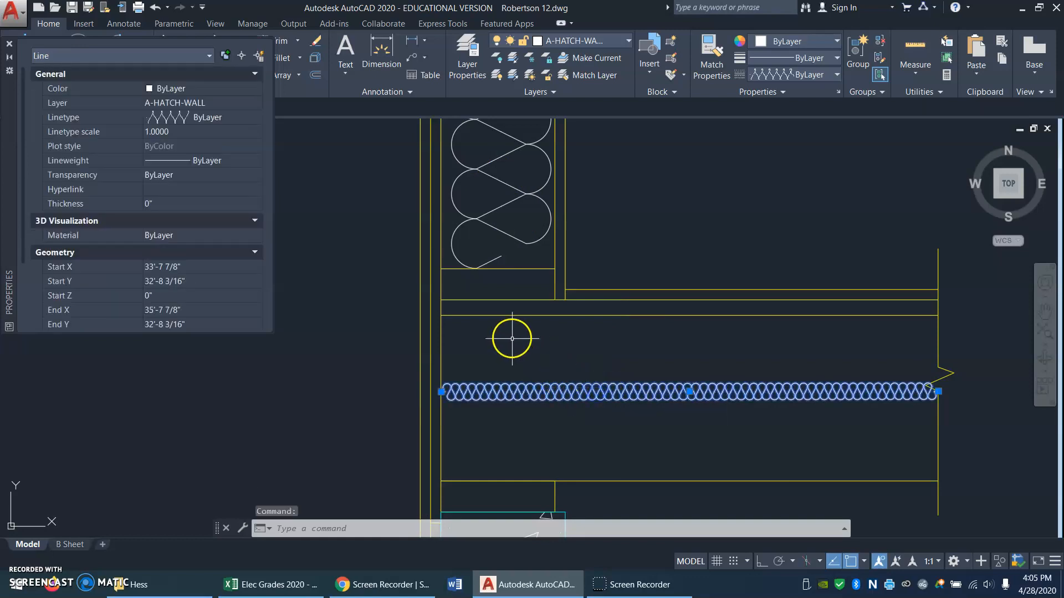
pyautogui.click(185, 130)
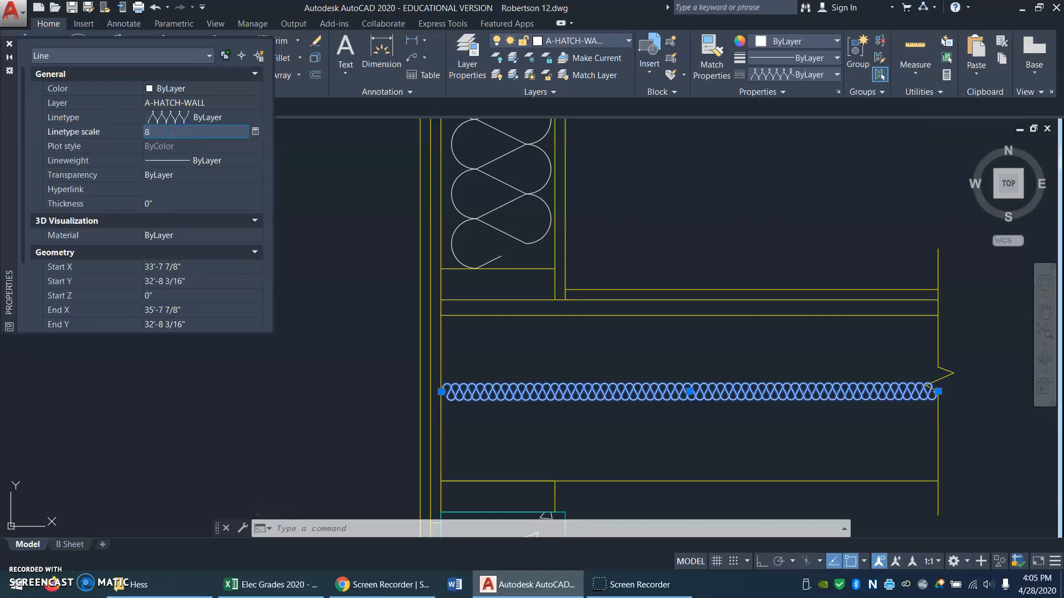
pyautogui.press('Return')
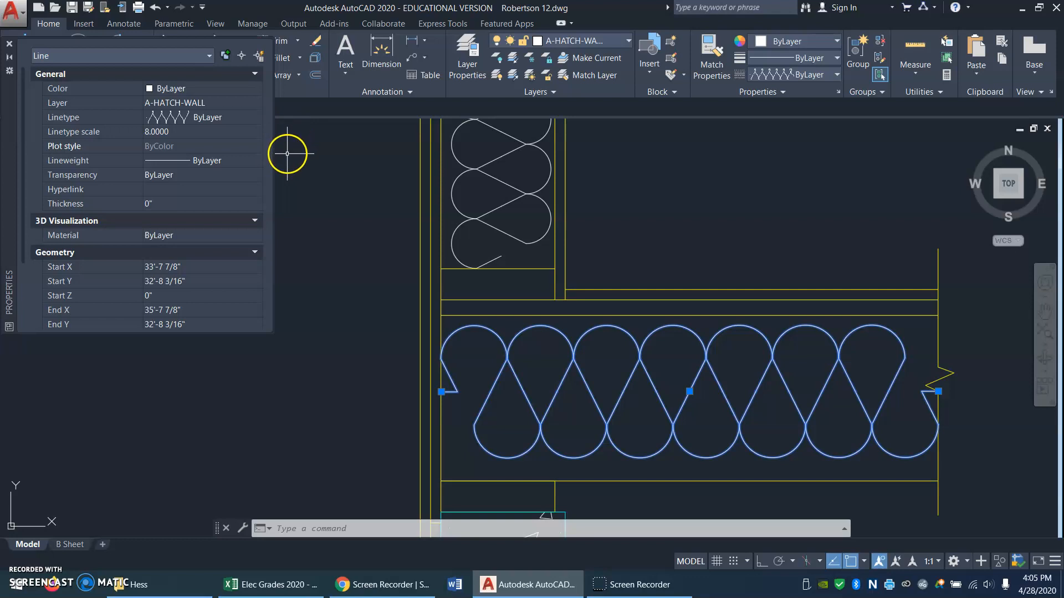
pyautogui.click(10, 43)
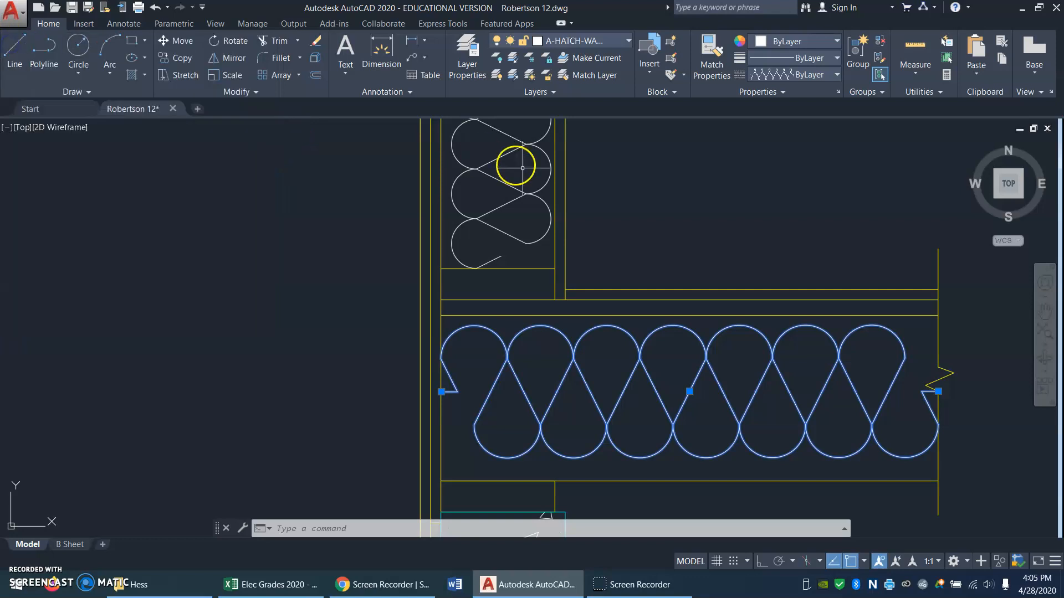
# Review the linetype assigned to the A-HATCH-WALL layer in the layer list.
pyautogui.click(462, 43)
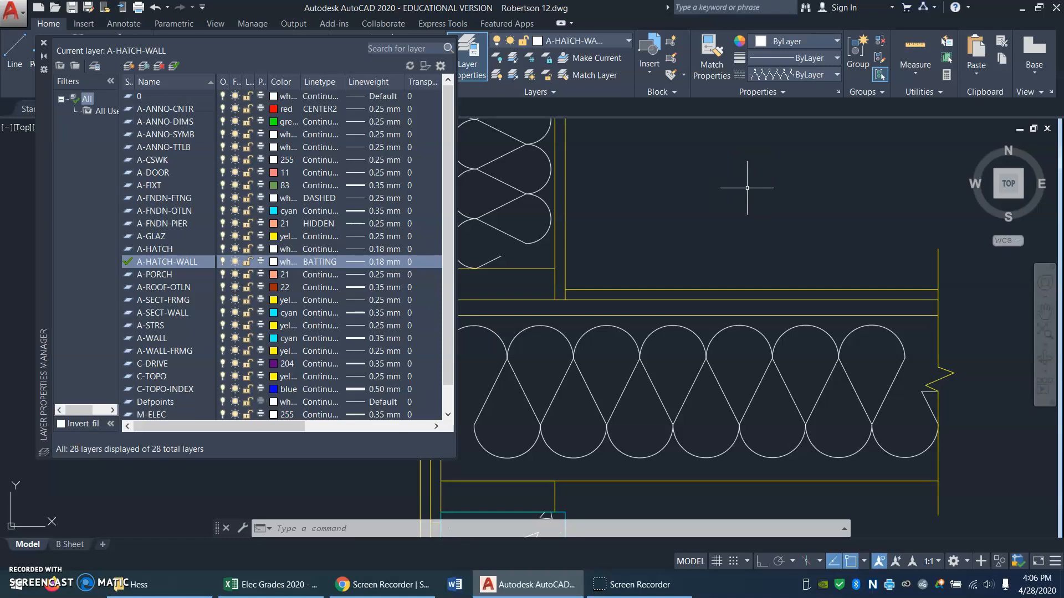
pyautogui.click(44, 43)
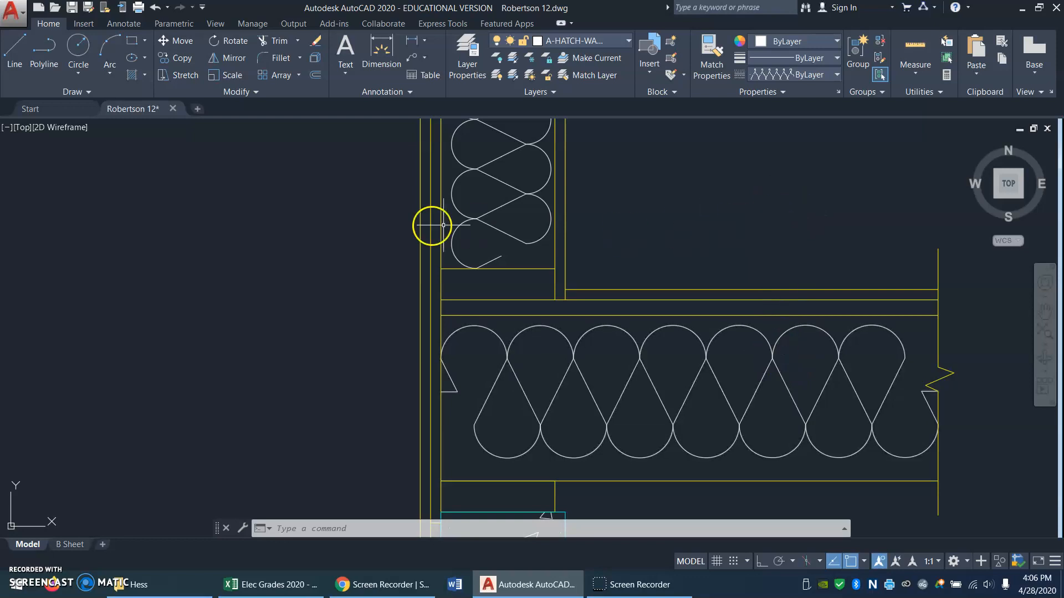
# Switch to the B Sheet layout, set PSLTSCALE to 1 and regenerate all viewports.
pyautogui.click(68, 544)
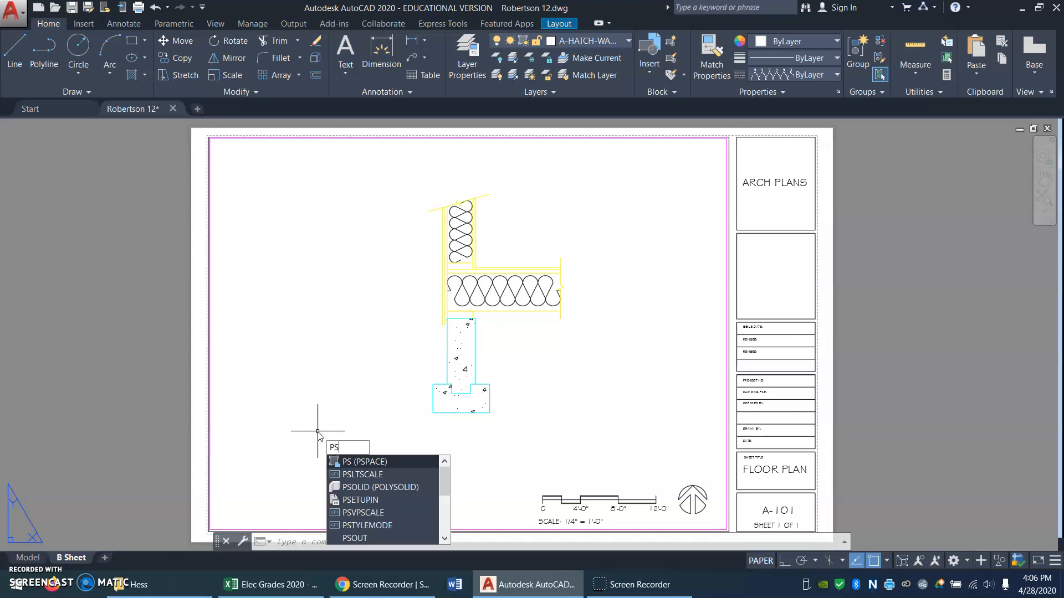
pyautogui.write('scale')
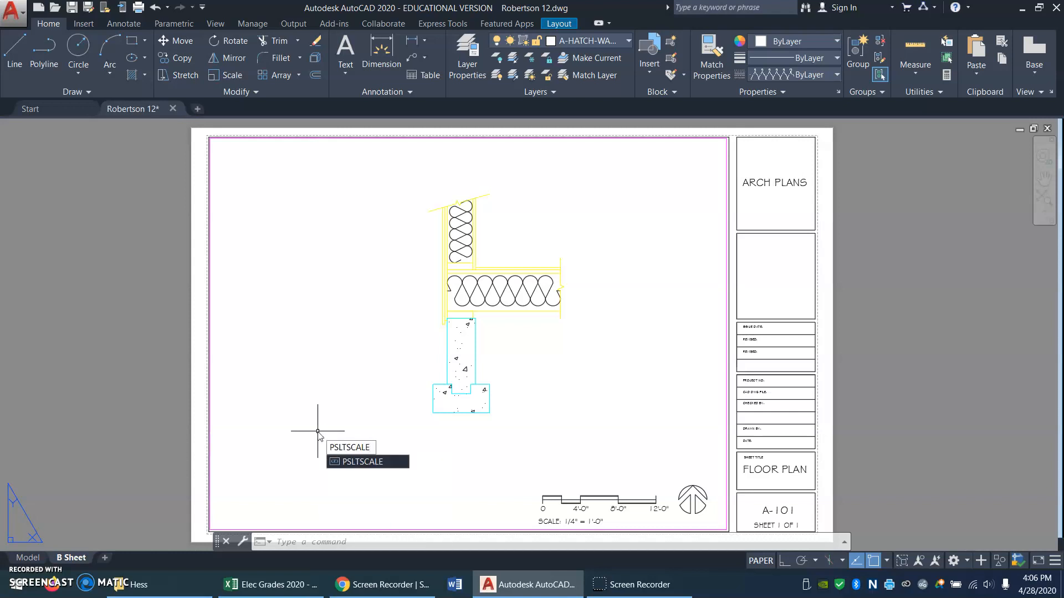
pyautogui.press('Return')
pyautogui.press('Return')
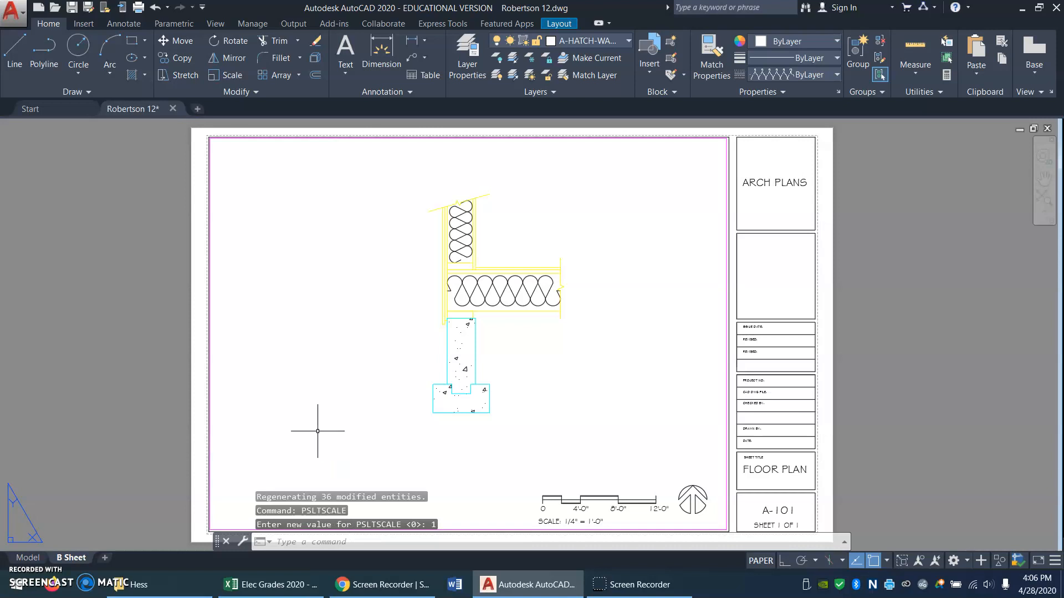
pyautogui.write('regenall')
pyautogui.press('Return')
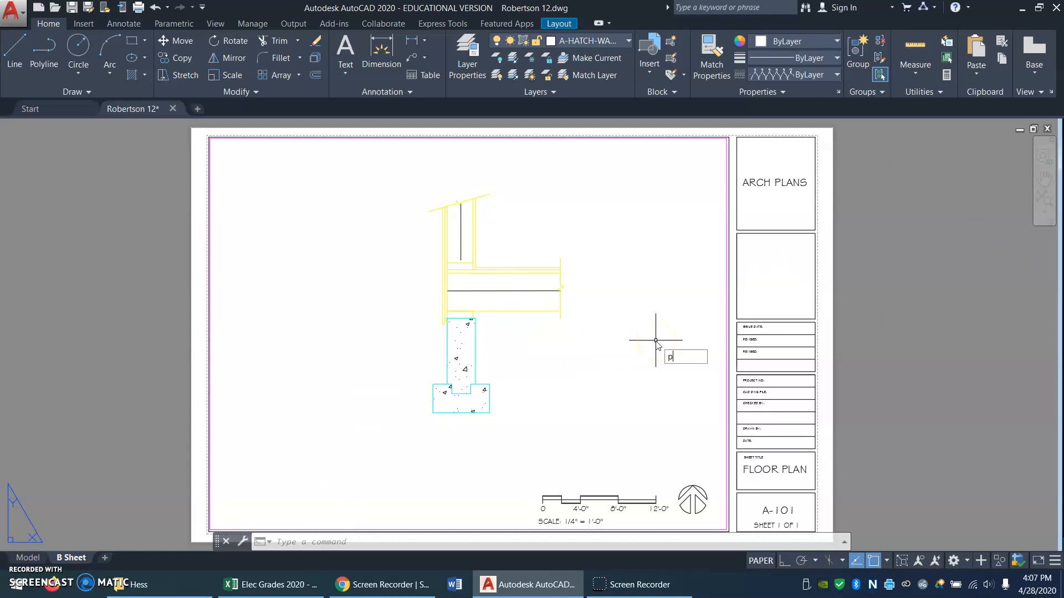
# Set PSLTSCALE to 0 on the B Sheet layout and regenerate all viewports with REGENALL.
pyautogui.write('s')
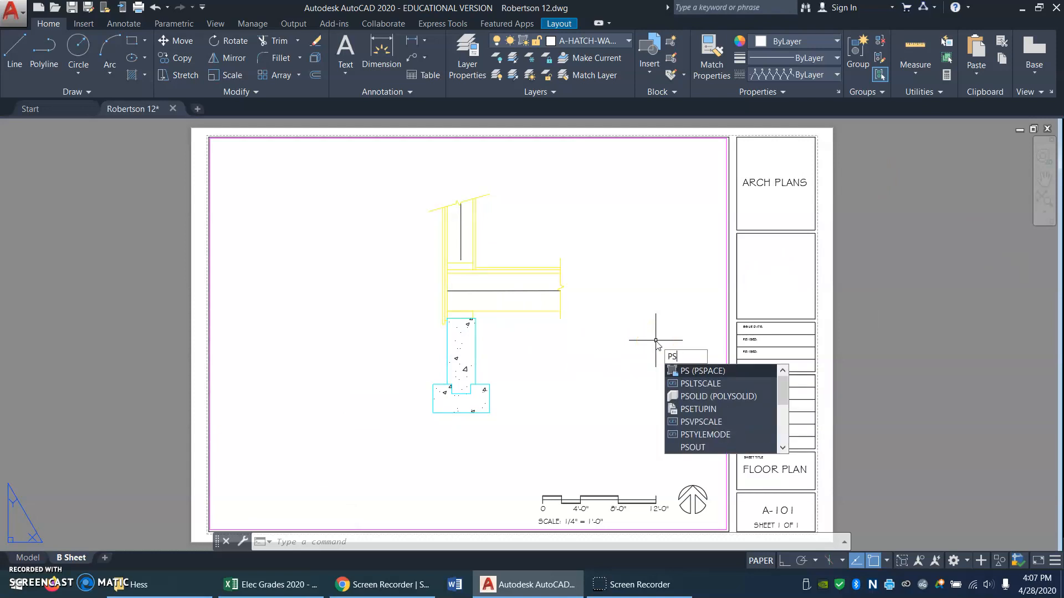
pyautogui.write('ltscal')
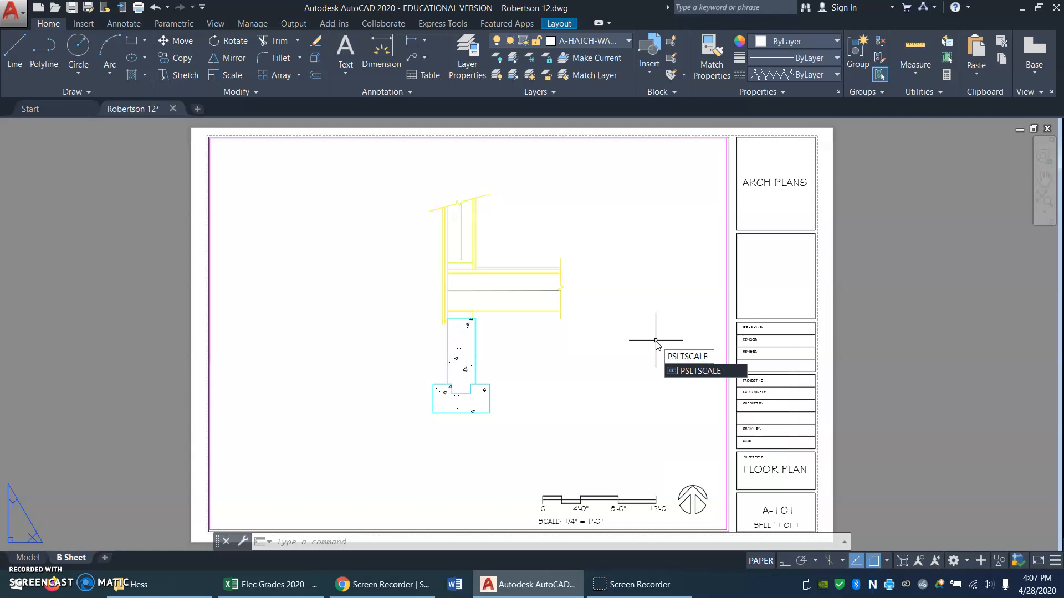
pyautogui.write('e')
pyautogui.press('Return')
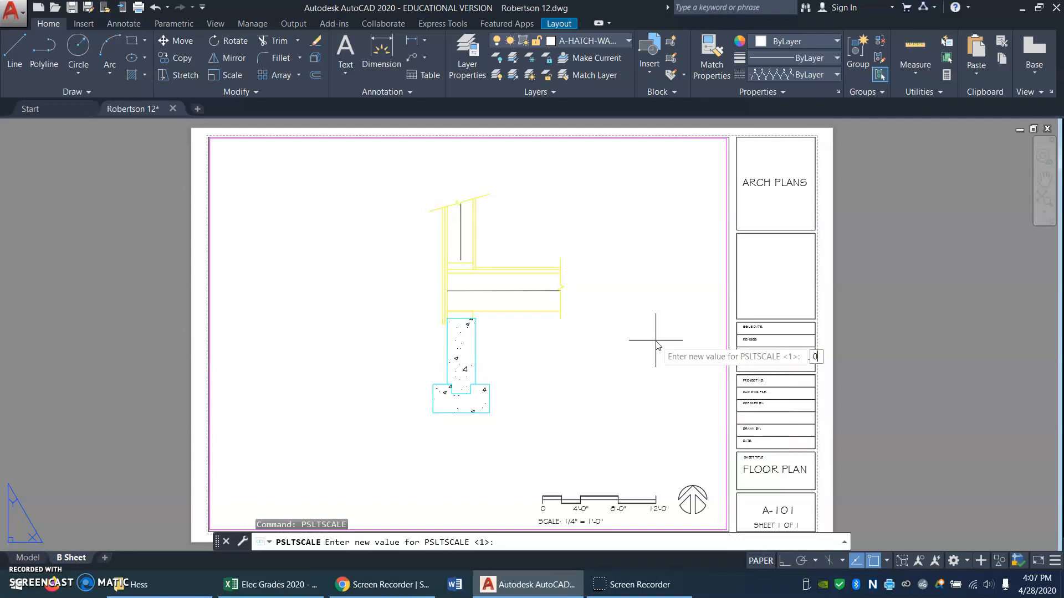
pyautogui.write('0')
pyautogui.press('Return')
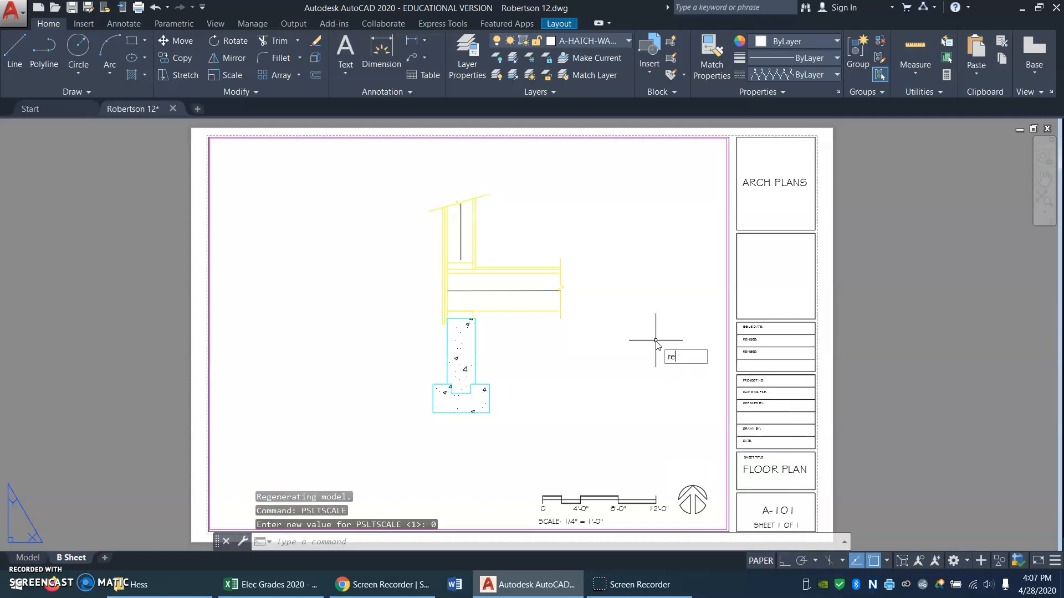
pyautogui.write('regenall')
pyautogui.press('Return')
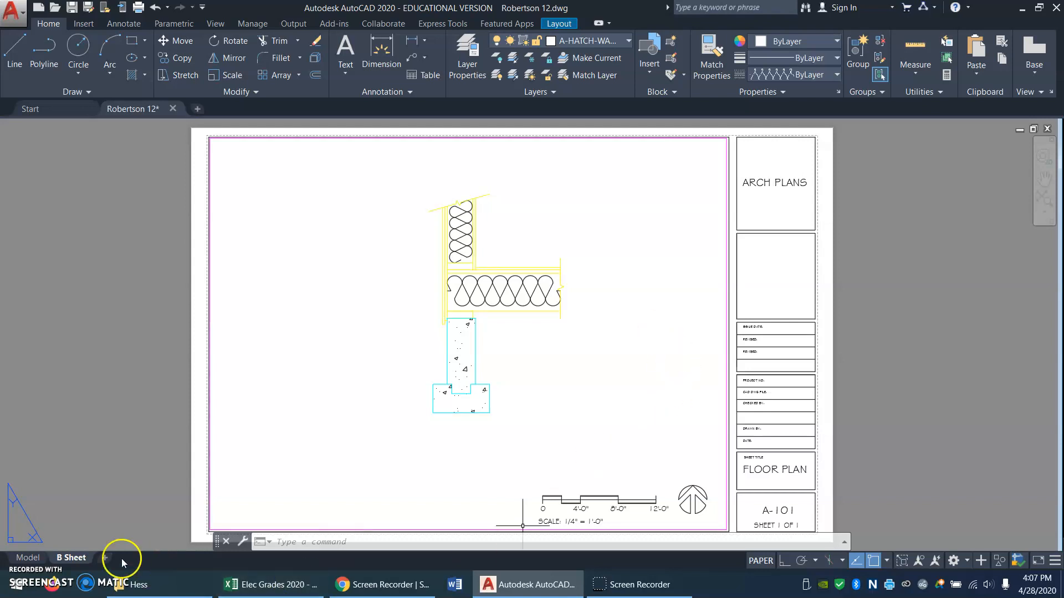
# Check the linetype scale of the horizontal batting line in the joist cavity in model space.
pyautogui.click(29, 558)
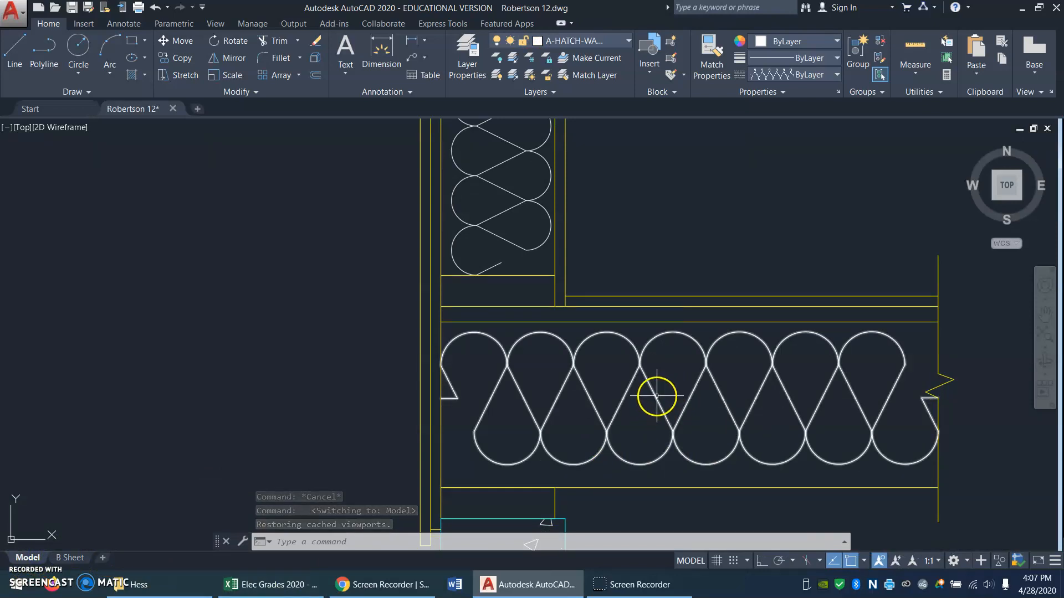
pyautogui.click(836, 350)
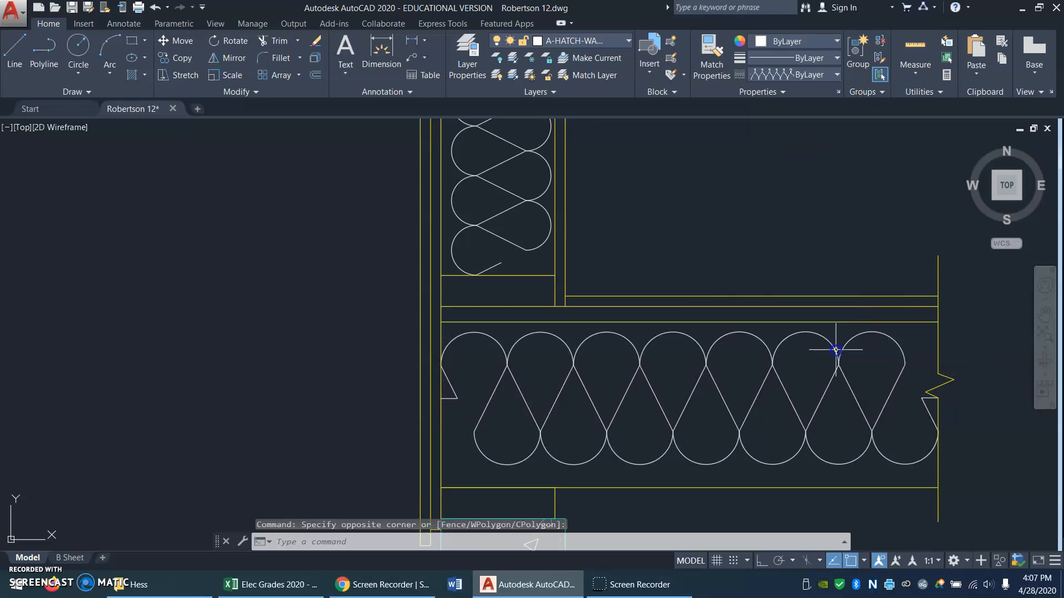
pyautogui.click(448, 398)
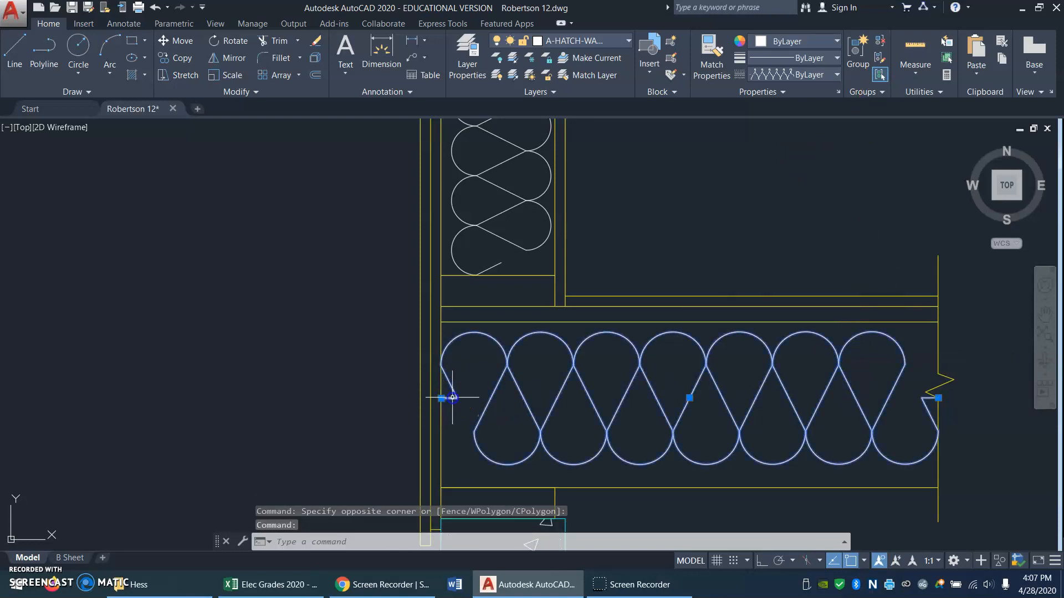
pyautogui.click(837, 91)
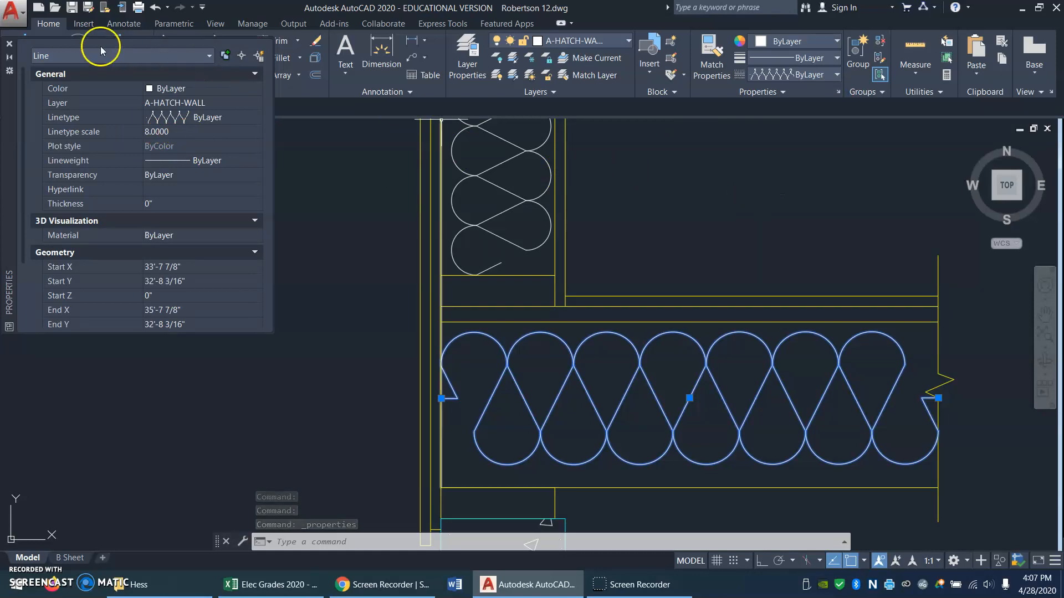
pyautogui.click(10, 44)
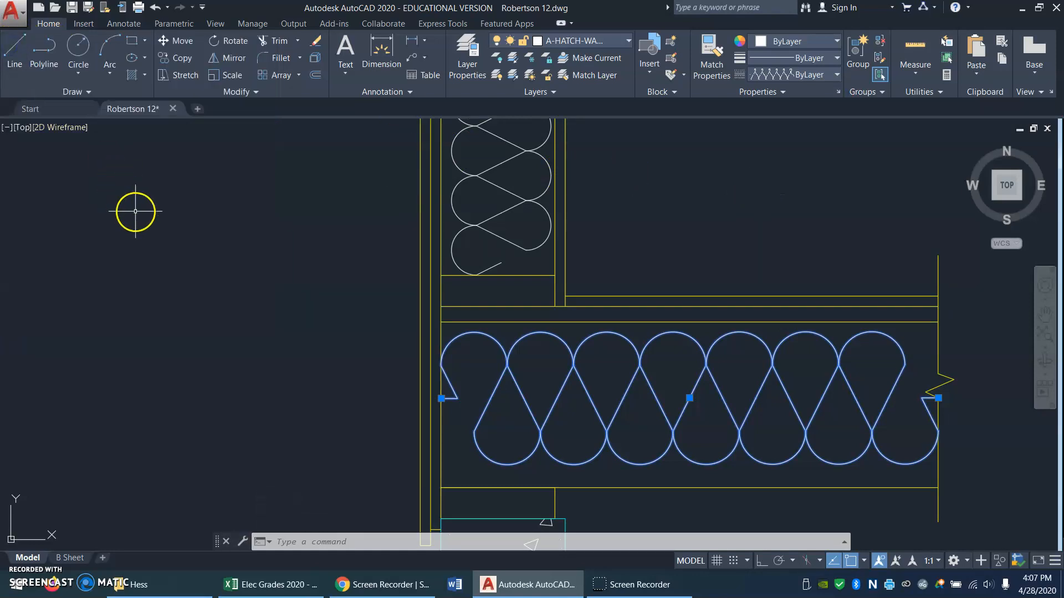
# Erase the graphic scale bar and its 1/4" = 1'-0" scale text from the B Sheet layout.
pyautogui.click(70, 557)
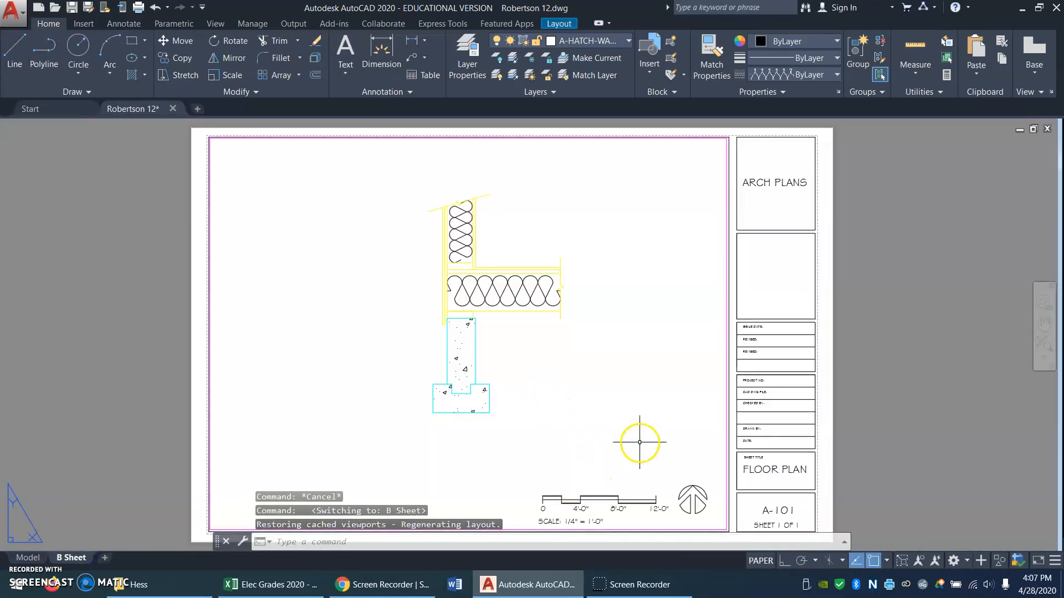
pyautogui.write('p')
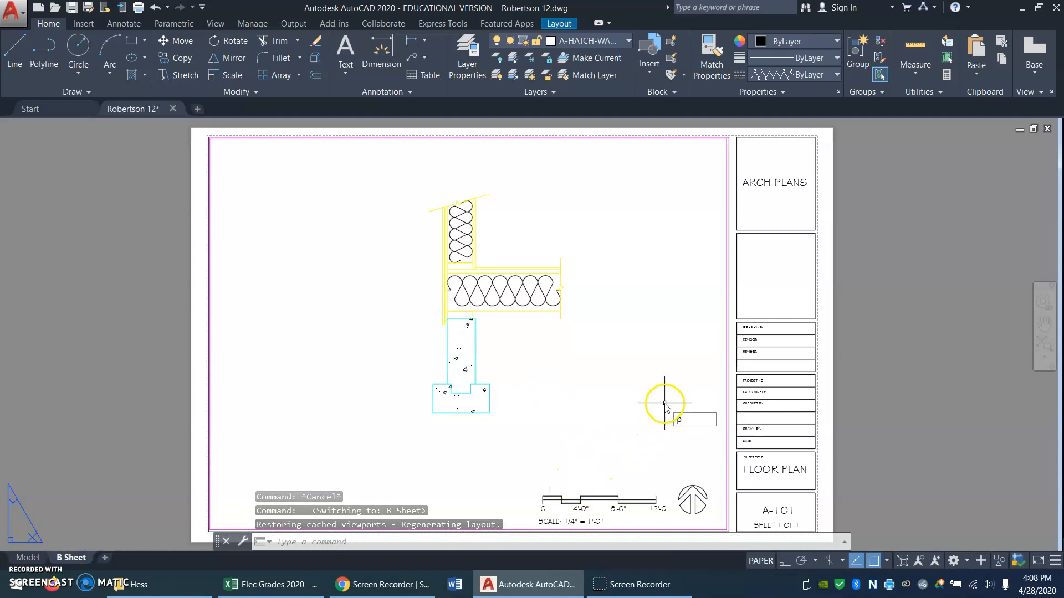
pyautogui.press('Return')
pyautogui.moveTo(627, 419); pyautogui.dragTo(640, 362)
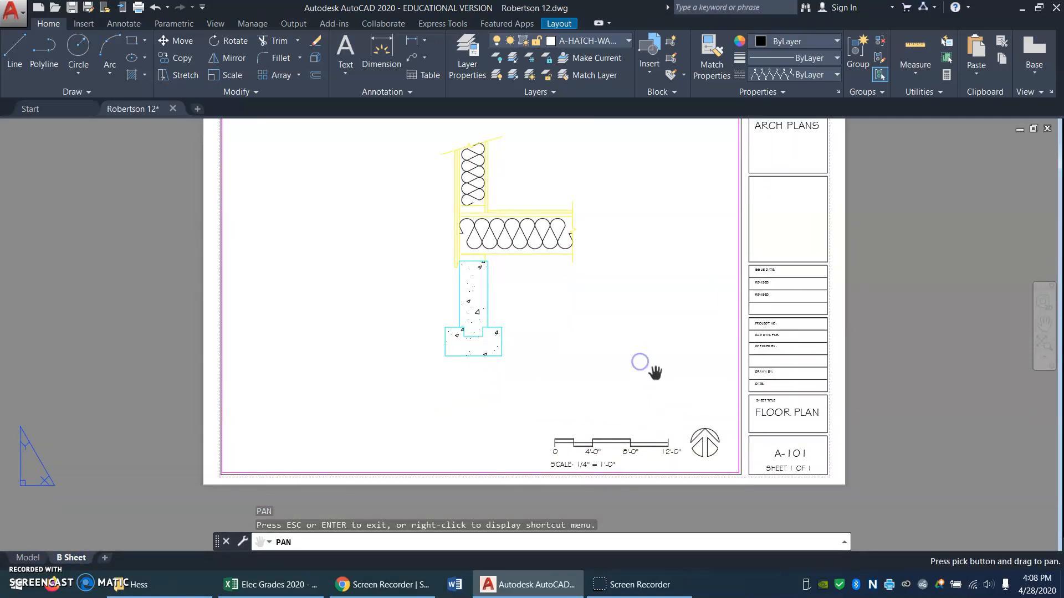
pyautogui.press('Escape')
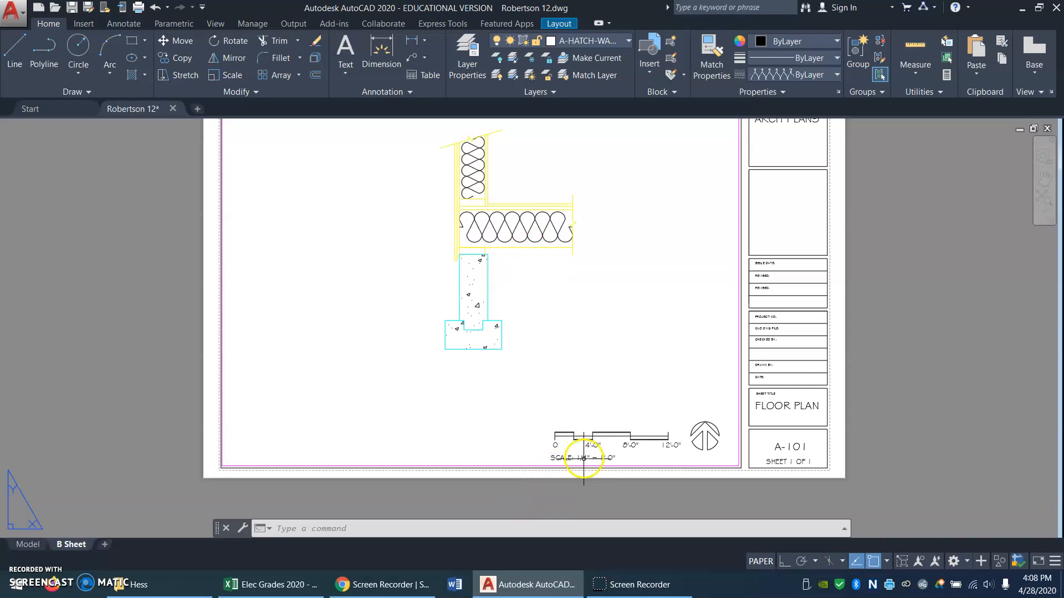
pyautogui.click(533, 493)
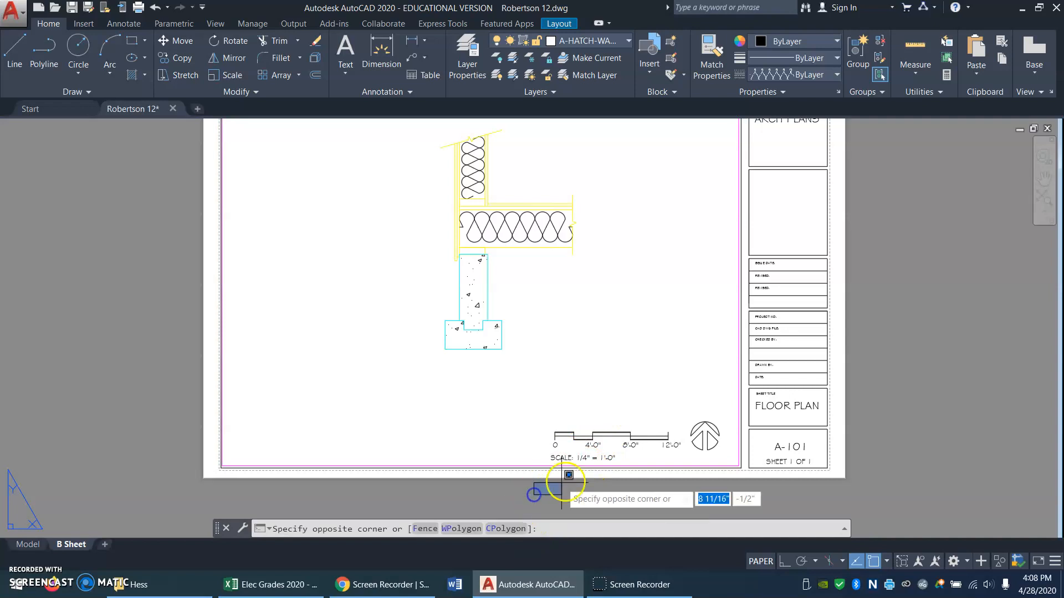
pyautogui.click(686, 400)
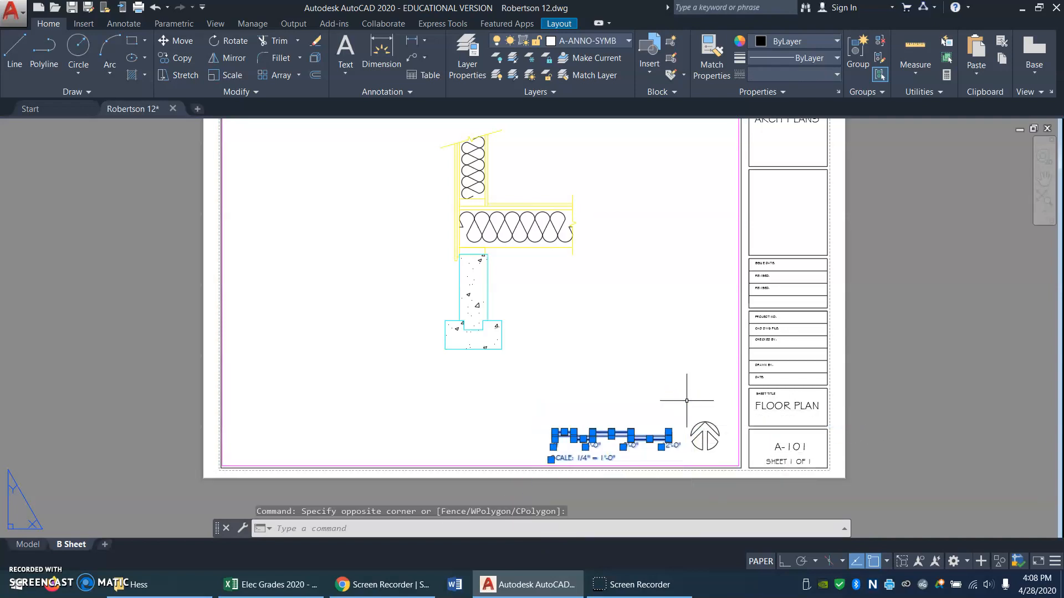
pyautogui.press('Return')
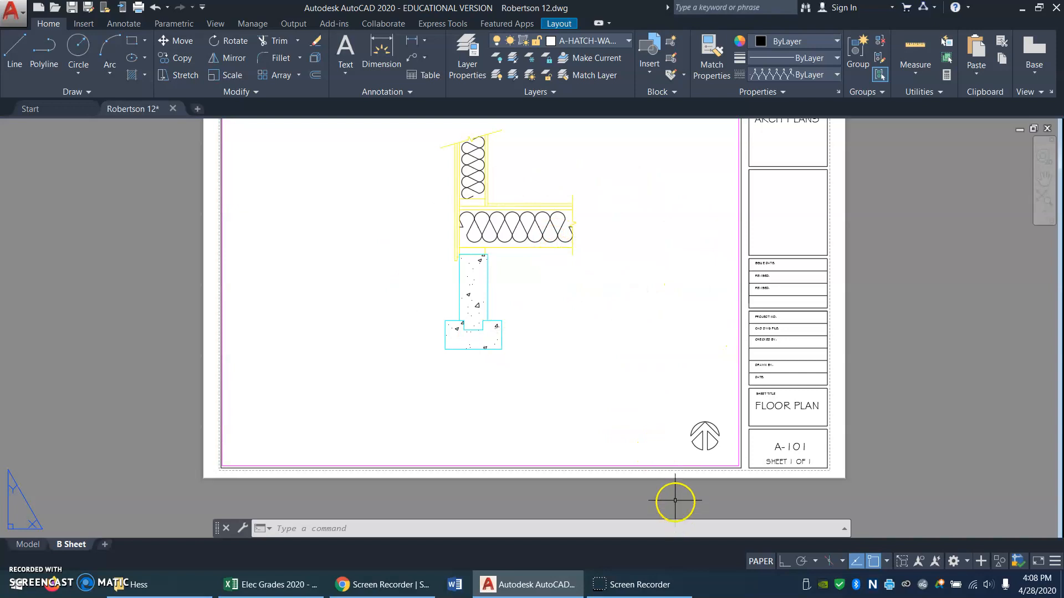
# Erase the north arrow symbol beside the title block on the B Sheet layout.
pyautogui.click(640, 499)
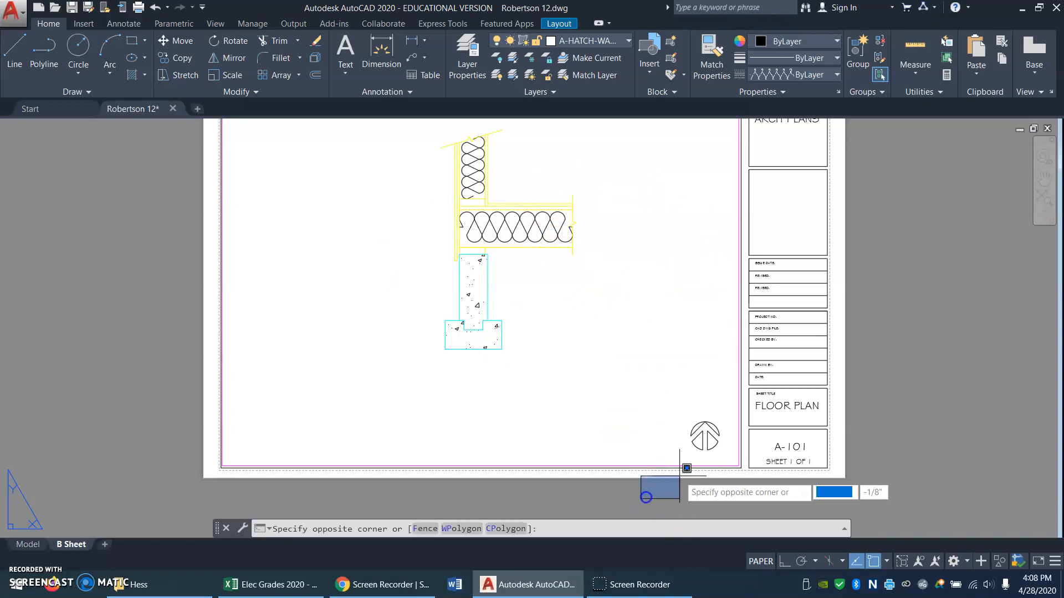
pyautogui.click(732, 399)
pyautogui.write('E')
pyautogui.press('Return')
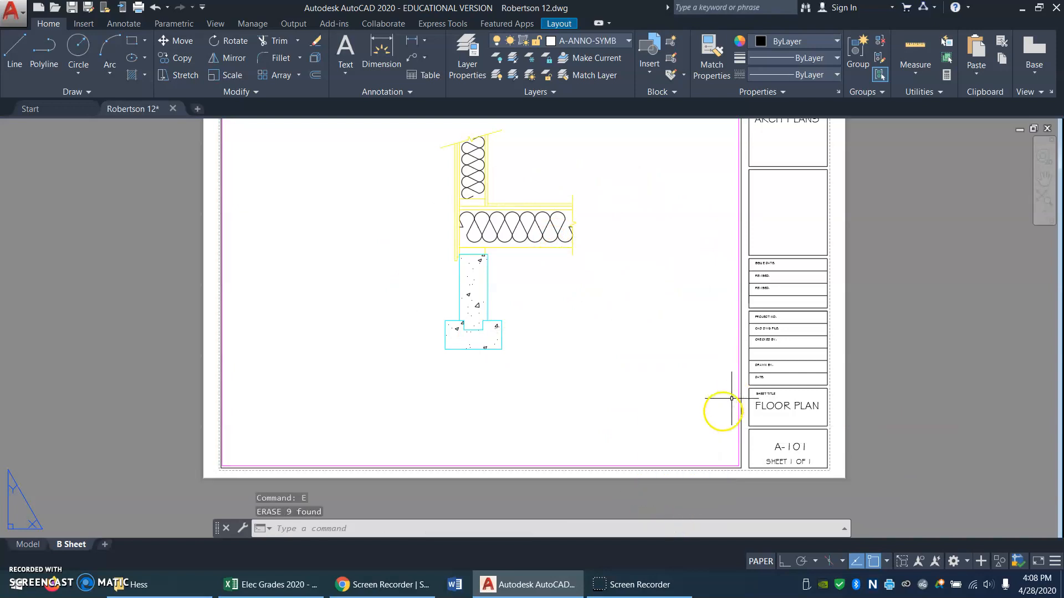
pyautogui.click(798, 404)
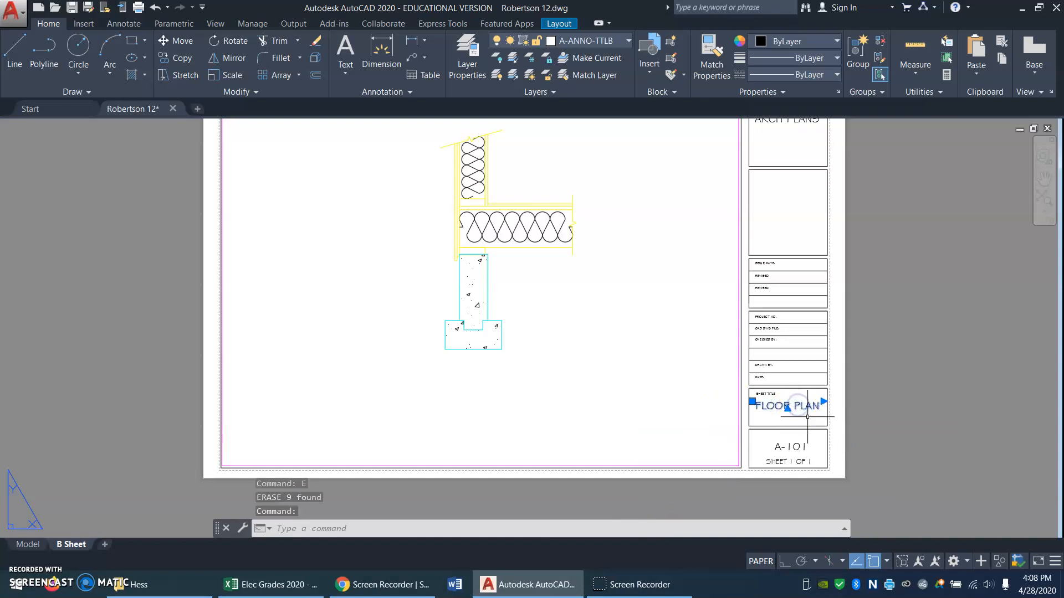
pyautogui.click(796, 412)
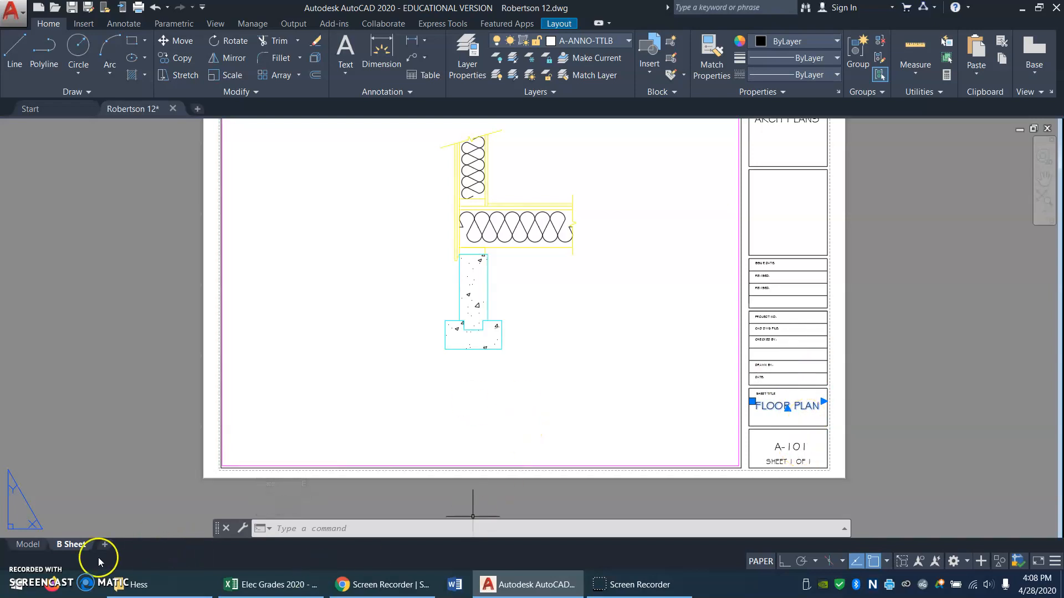
# Return to model space and frame the whole wall section, from the upper break line to the footing.
pyautogui.click(26, 545)
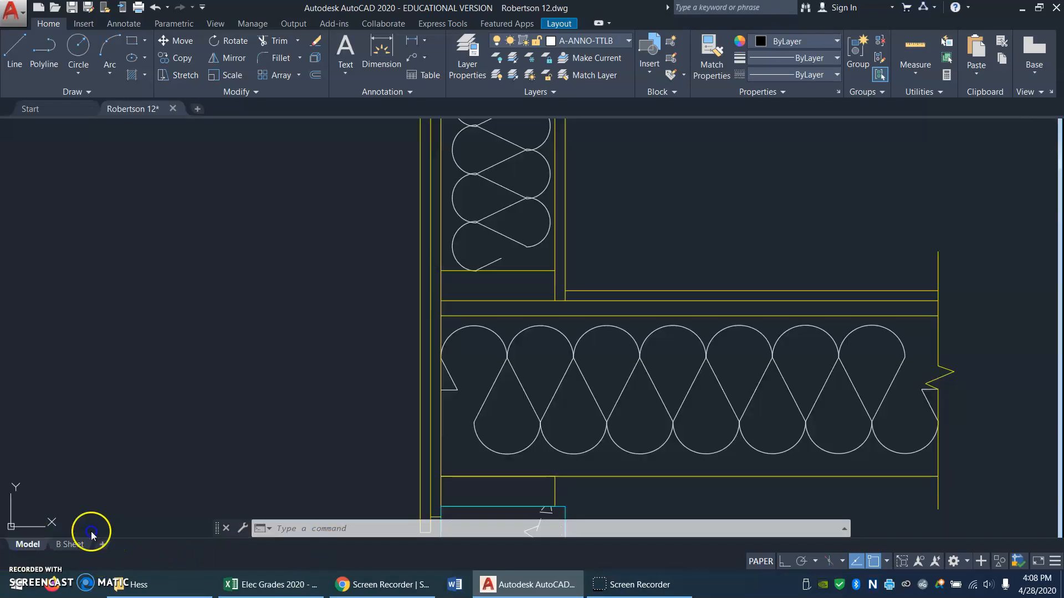
pyautogui.middleClick(780, 350)
pyautogui.write('z')
pyautogui.press('Return')
pyautogui.press('Return')
pyautogui.moveTo(751, 217); pyautogui.dragTo(775, 307)
pyautogui.press('Escape')
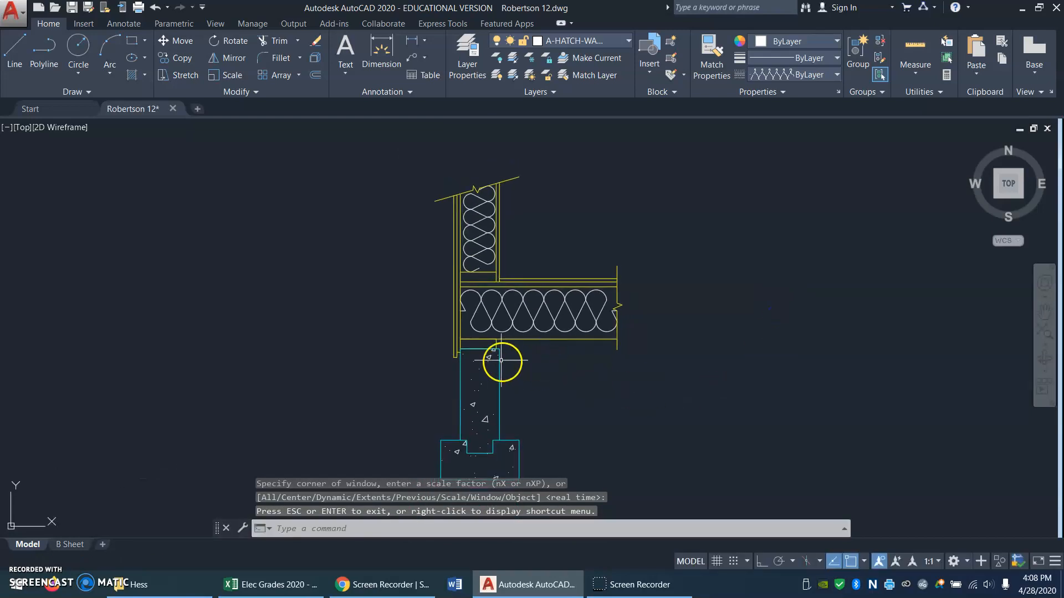